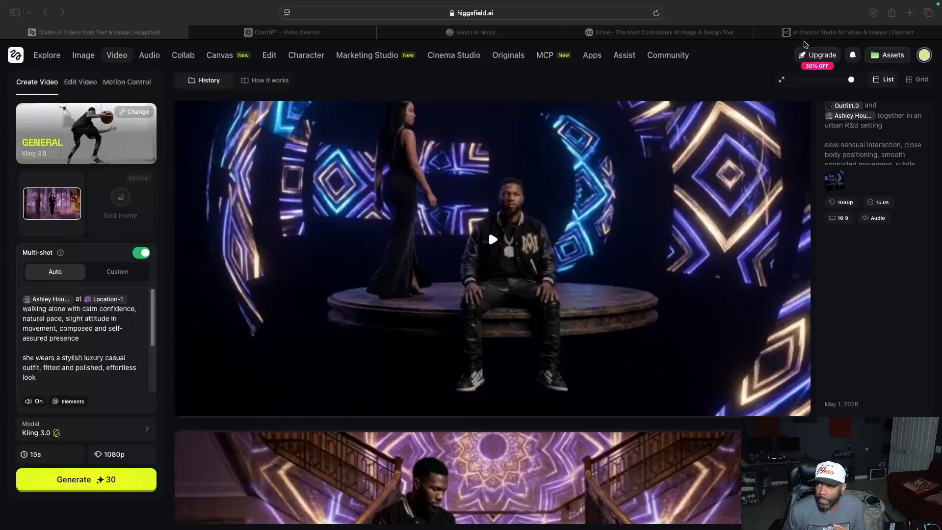
Switch to OpenArt and look over its home page, from the creation suite to the Inspirations gallery.
left_click(814, 32)
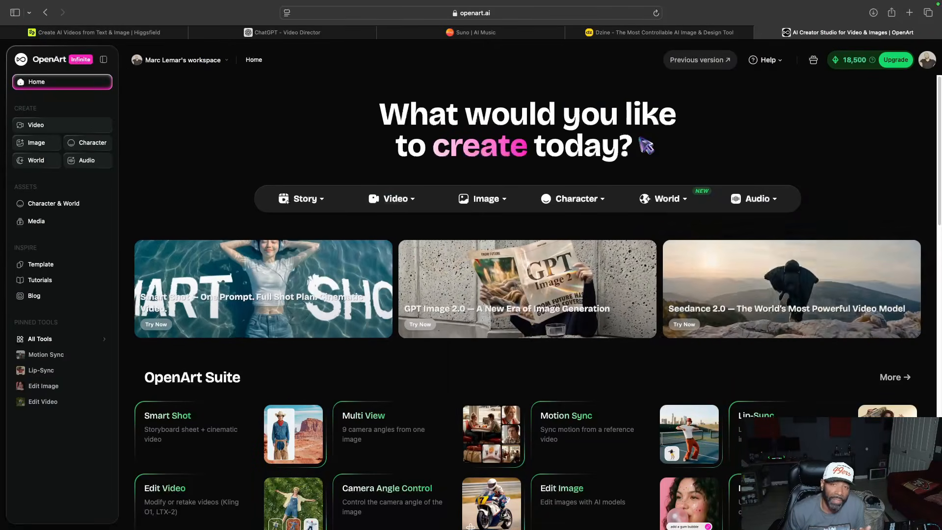
scroll(172, 250, "down", 6)
scroll(173, 249, "down", 5)
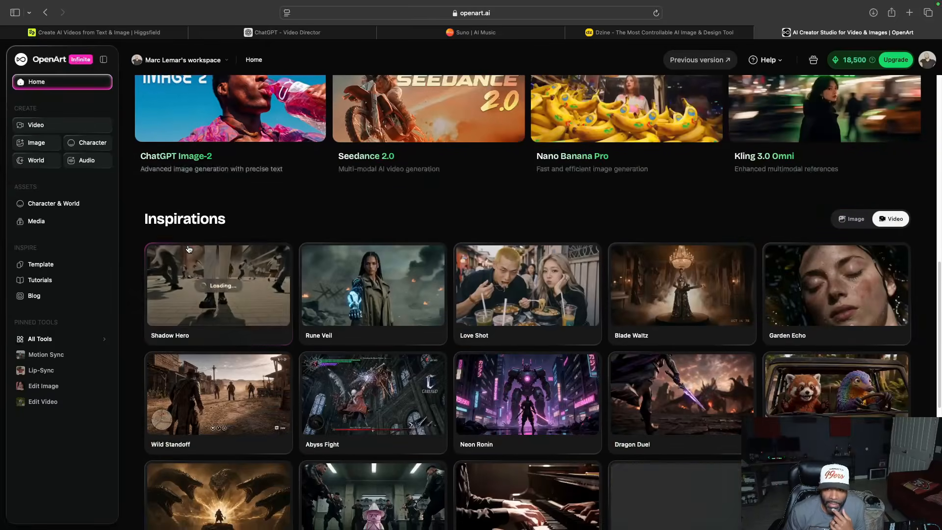
scroll(134, 133, "up", 12)
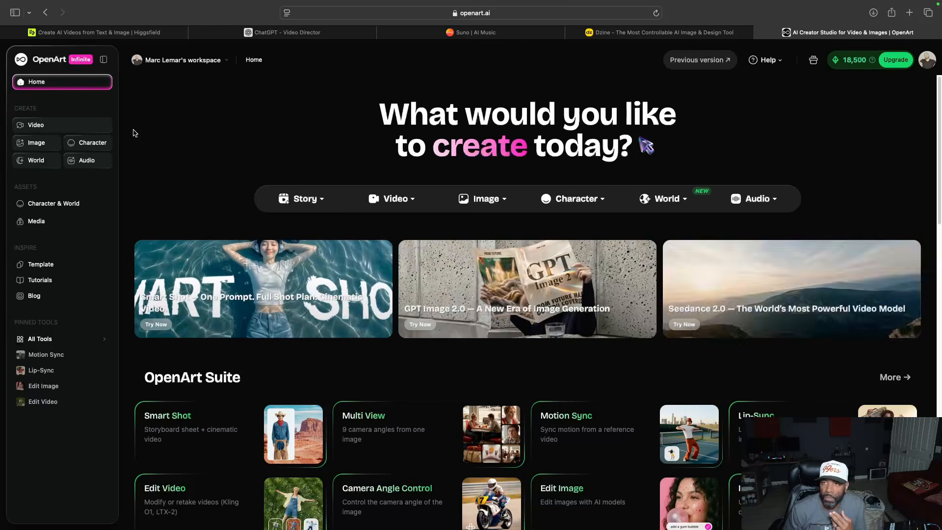
Switch to the Suno page and close the Dzine page.
left_click(429, 37)
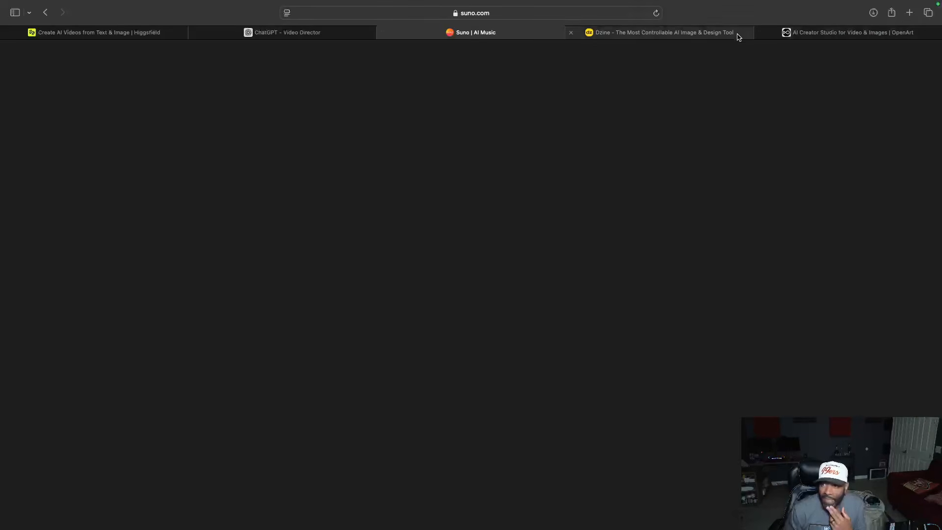
left_click(568, 37)
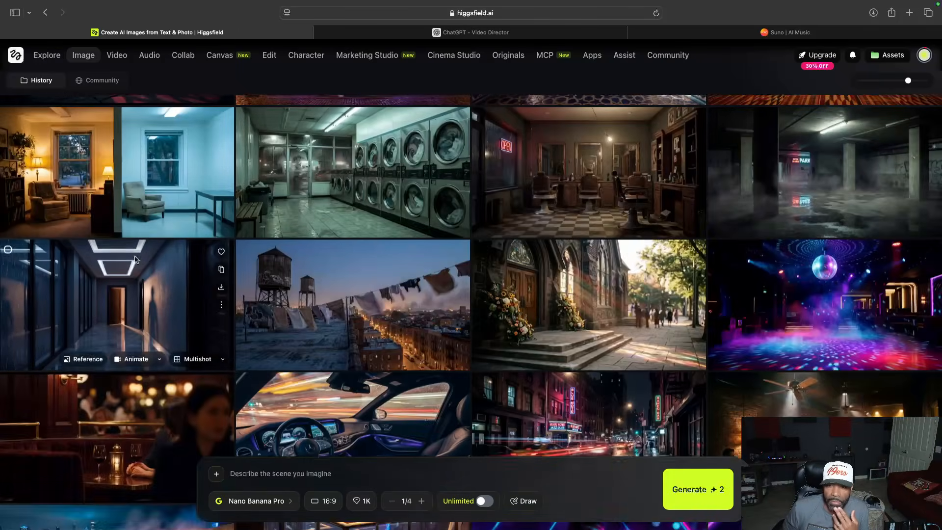
Look through the location images in the Higgsfield image history, from the interiors and tunnels to the purple-projection building.
scroll(158, 316, "up", 6)
scroll(161, 317, "up", 6)
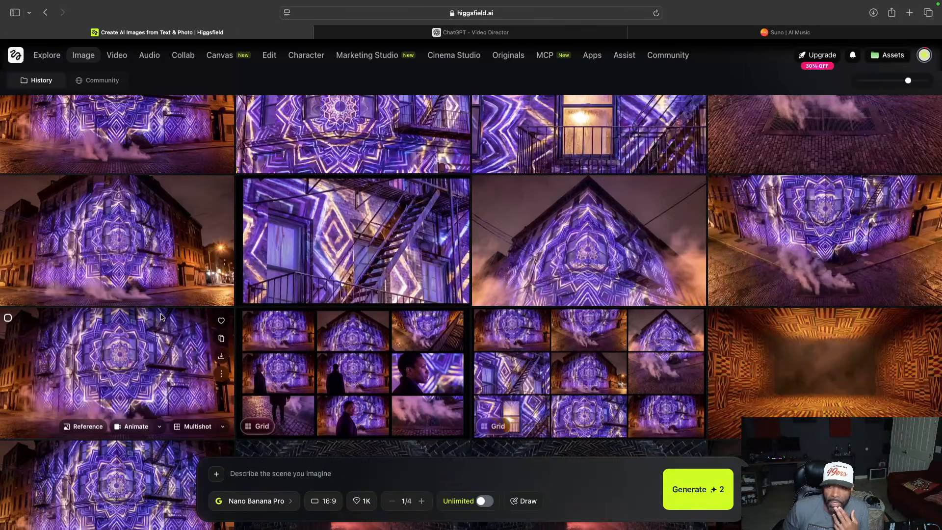
scroll(163, 317, "down", 8)
scroll(164, 317, "up", 4)
scroll(163, 317, "up", 2)
scroll(163, 316, "down", 8)
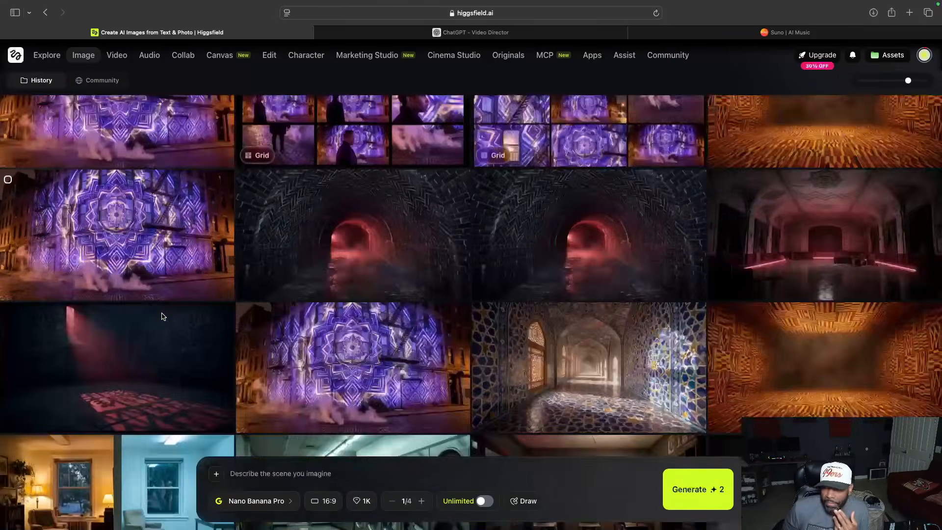
scroll(163, 316, "up", 2)
scroll(162, 315, "up", 5)
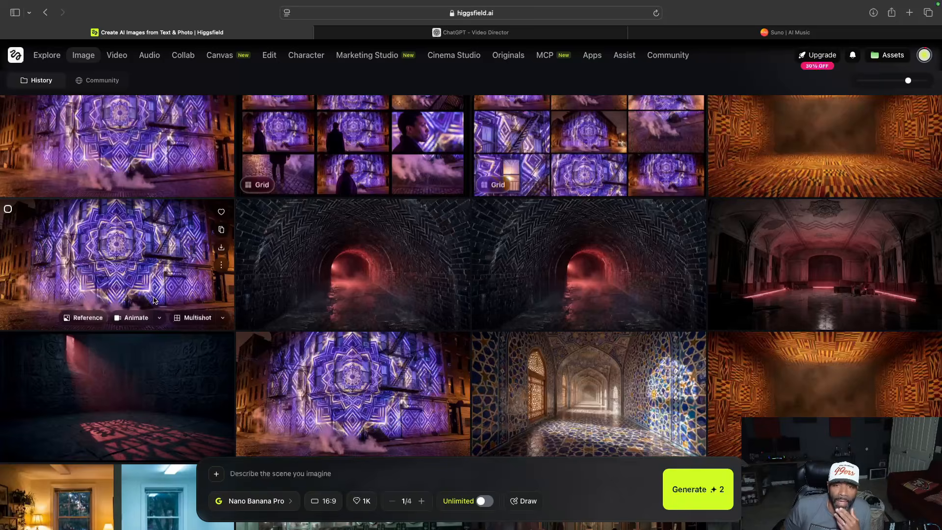
Examine the multi-angle grids of the purple-projection building and the red tunnel, along with their individual extracted shots.
scroll(154, 299, "up", 5)
scroll(154, 299, "up", 1)
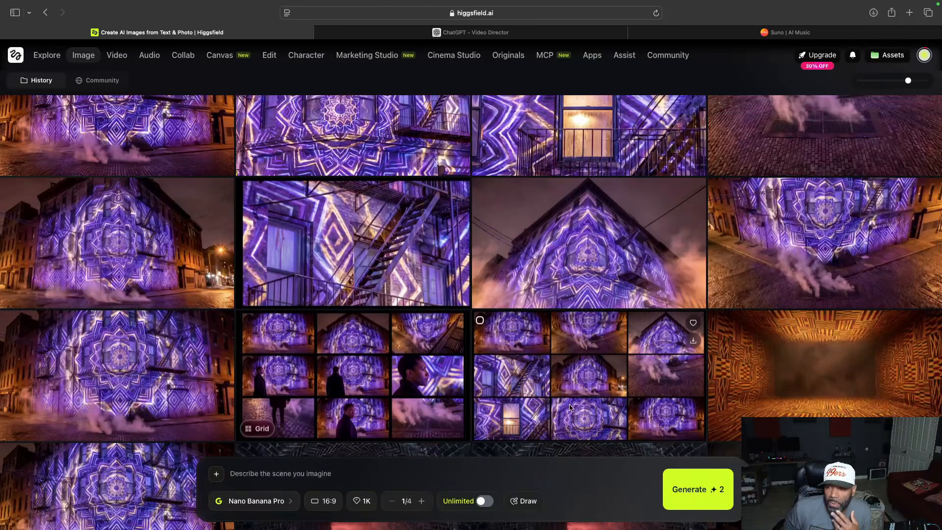
scroll(588, 341, "up", 6)
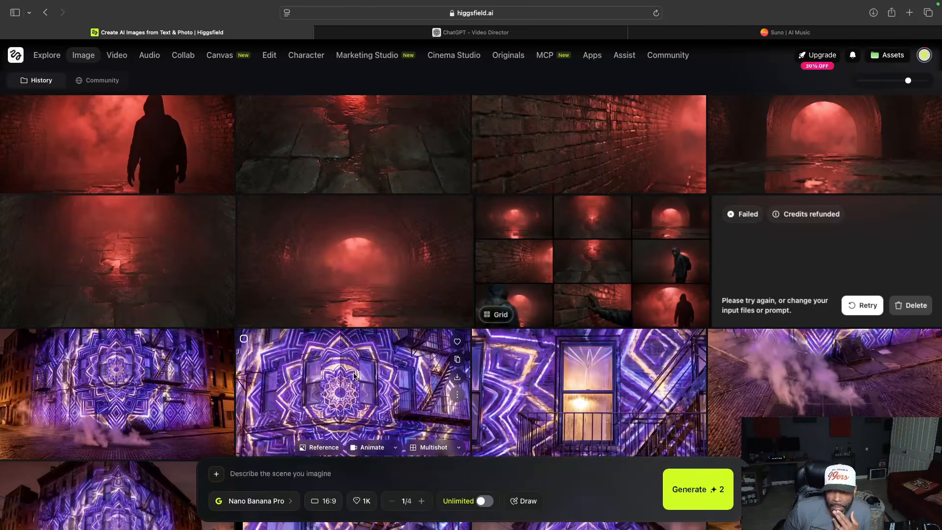
scroll(351, 372, "up", 1)
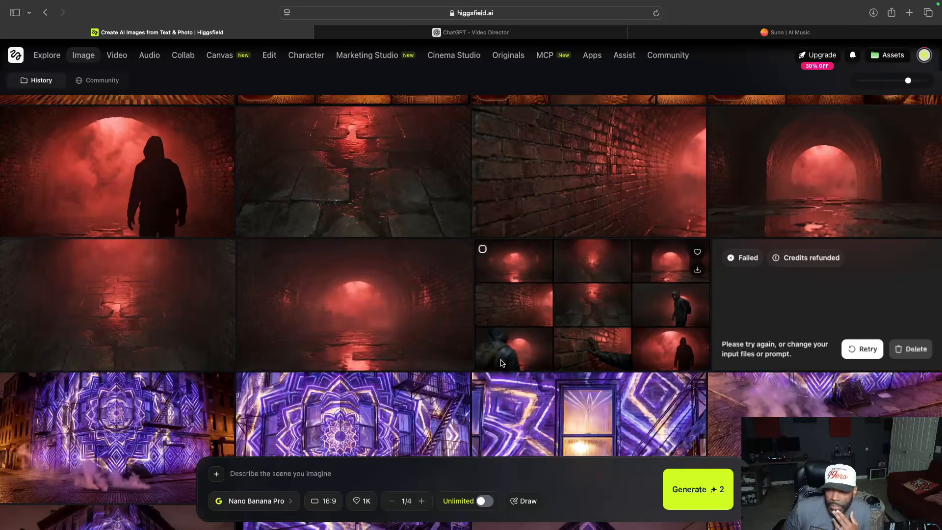
scroll(542, 352, "down", 8)
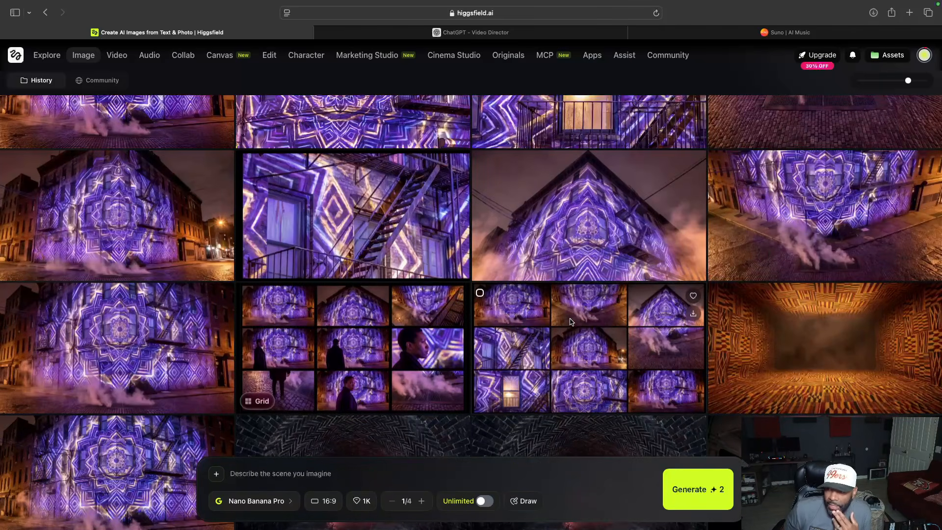
scroll(569, 325, "up", 1)
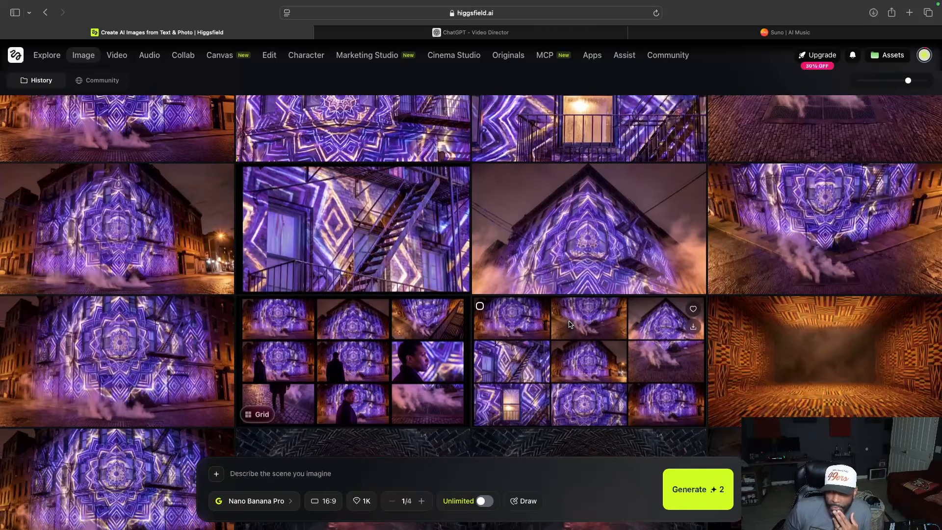
scroll(510, 317, "up", 1)
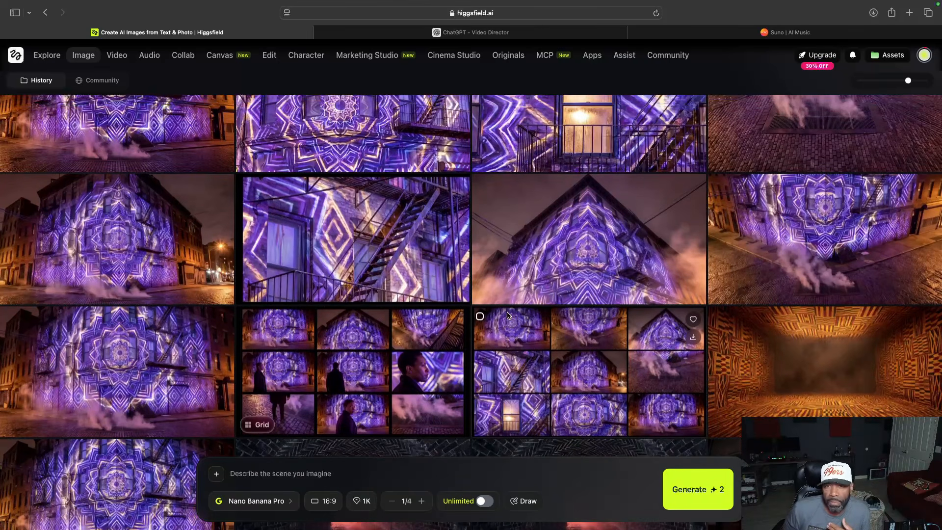
scroll(508, 315, "up", 1)
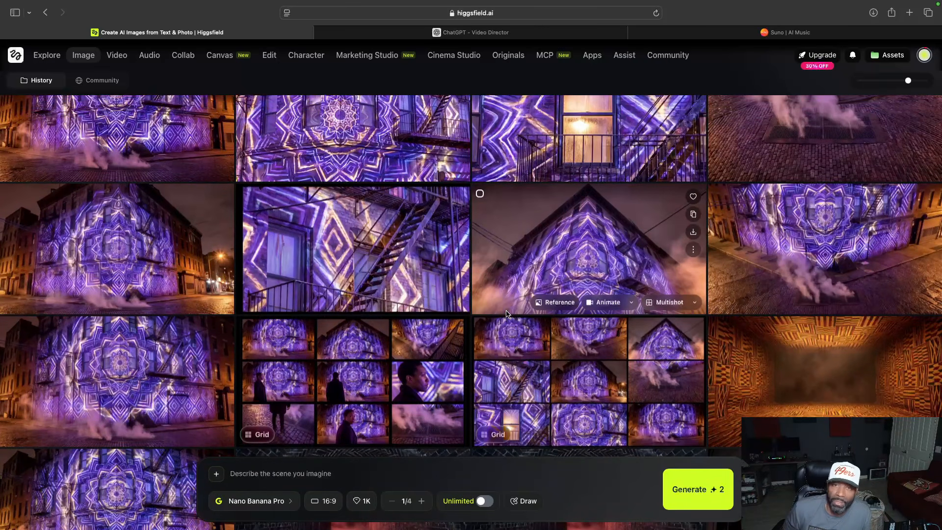
Examine the fire-escape shots of the male character placed in the purple-projection building location.
scroll(507, 314, "up", 10)
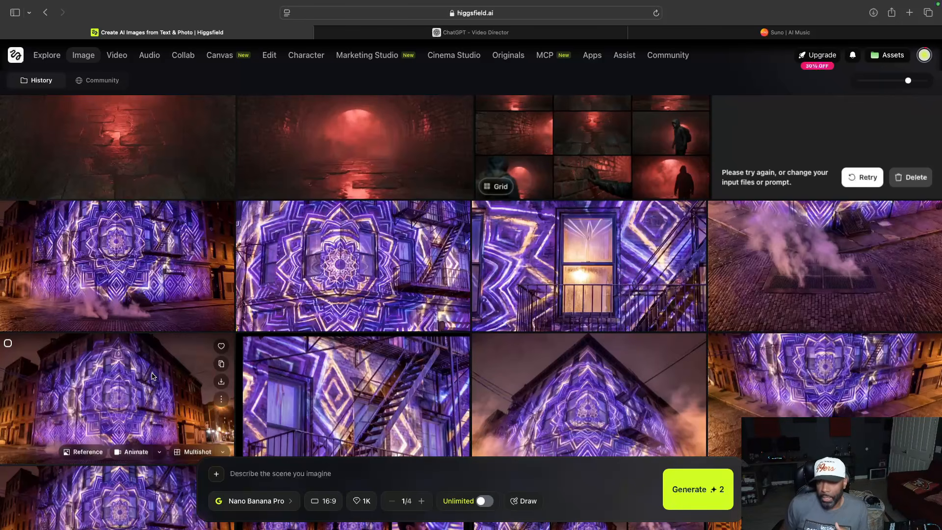
scroll(211, 366, "down", 3)
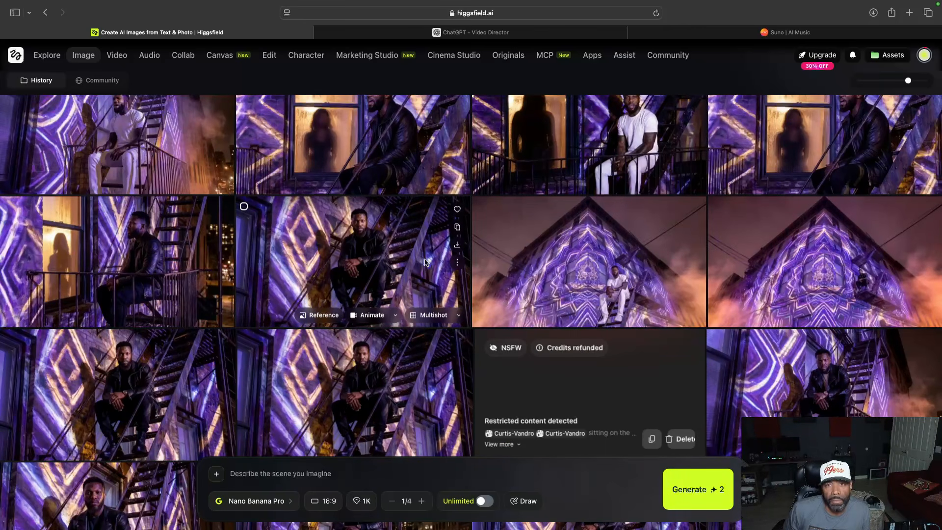
scroll(426, 263, "up", 4)
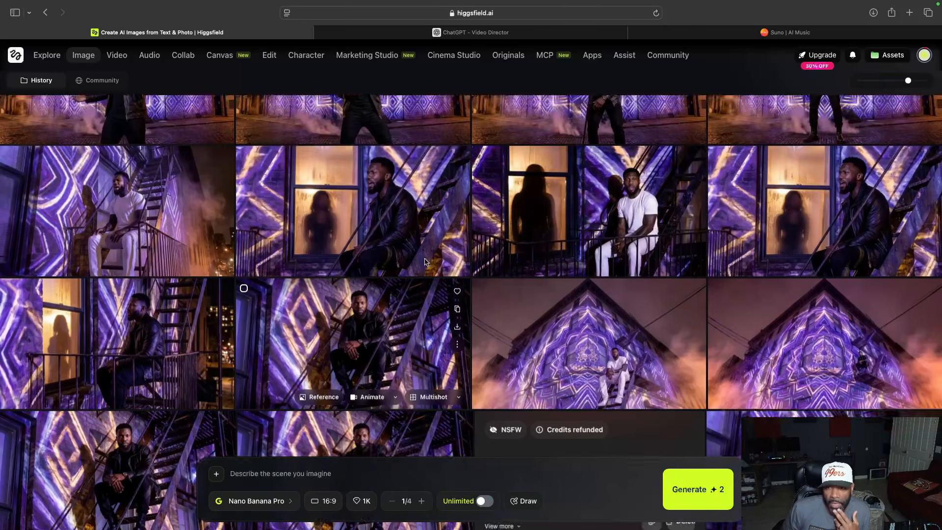
scroll(427, 262, "down", 6)
scroll(427, 262, "up", 2)
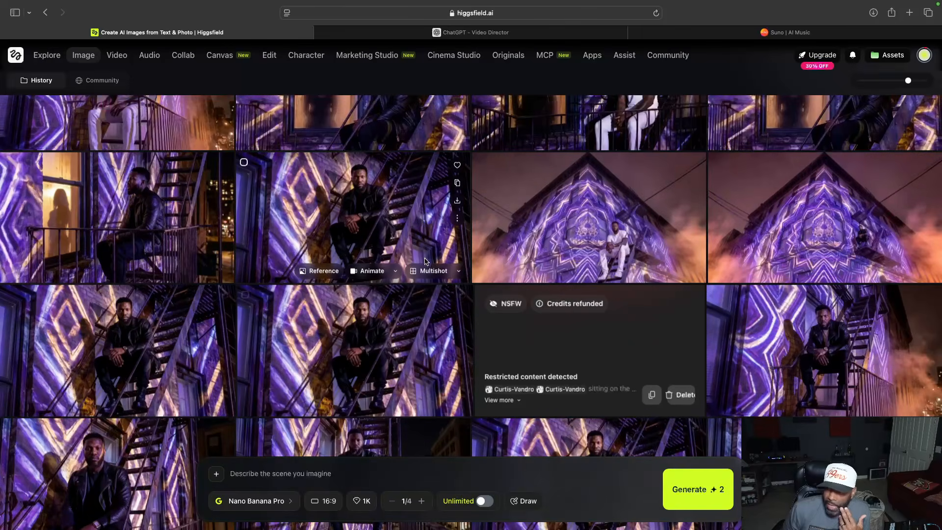
Review the male character's performance images in the carved room and purple street, continuing to the couple's stage scenes.
scroll(424, 260, "up", 10)
scroll(424, 258, "up", 6)
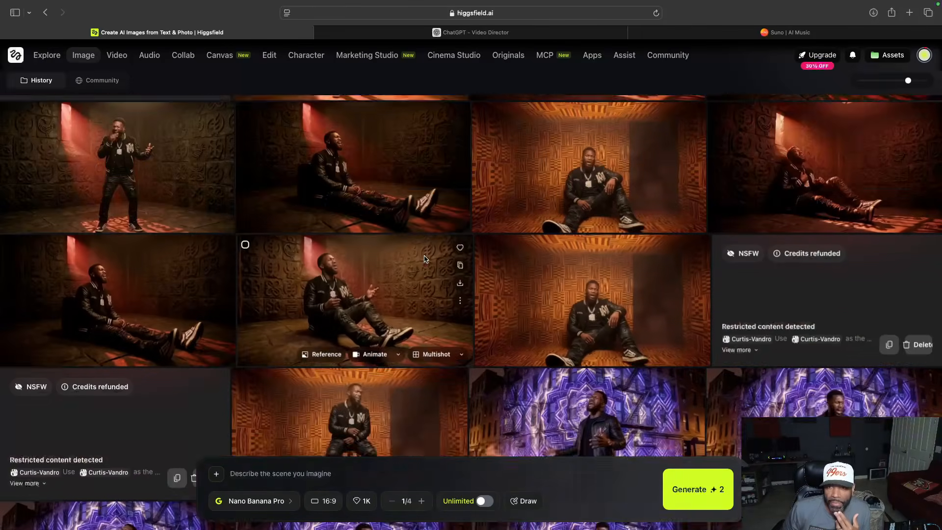
scroll(332, 252, "up", 2)
scroll(328, 250, "up", 8)
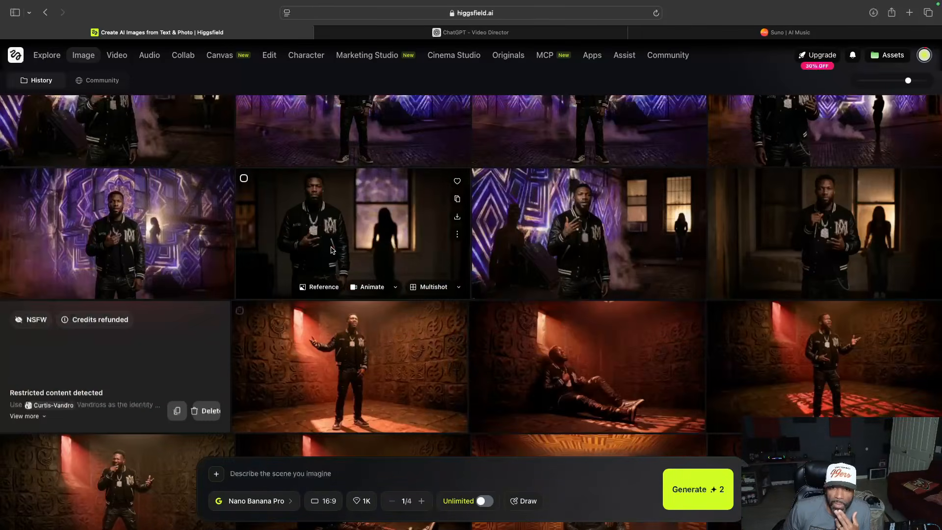
scroll(325, 249, "up", 2)
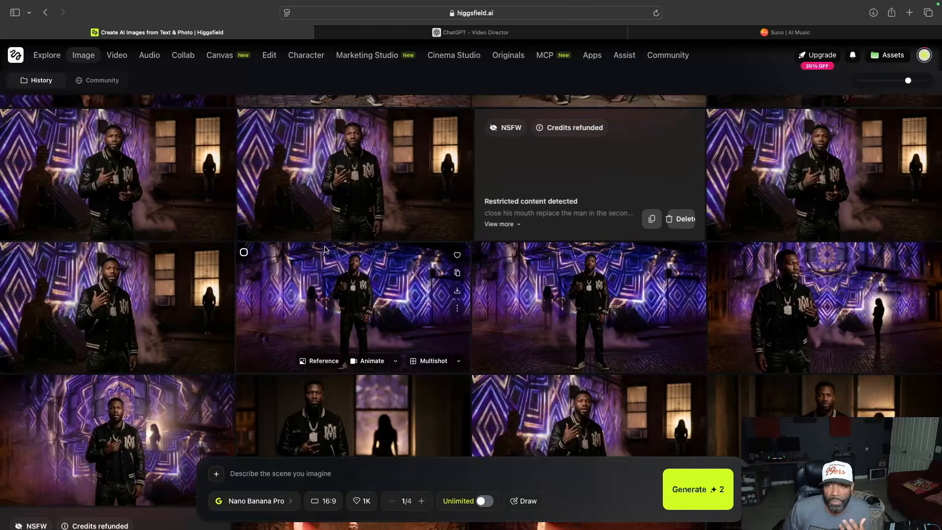
scroll(321, 245, "up", 5)
scroll(319, 242, "up", 5)
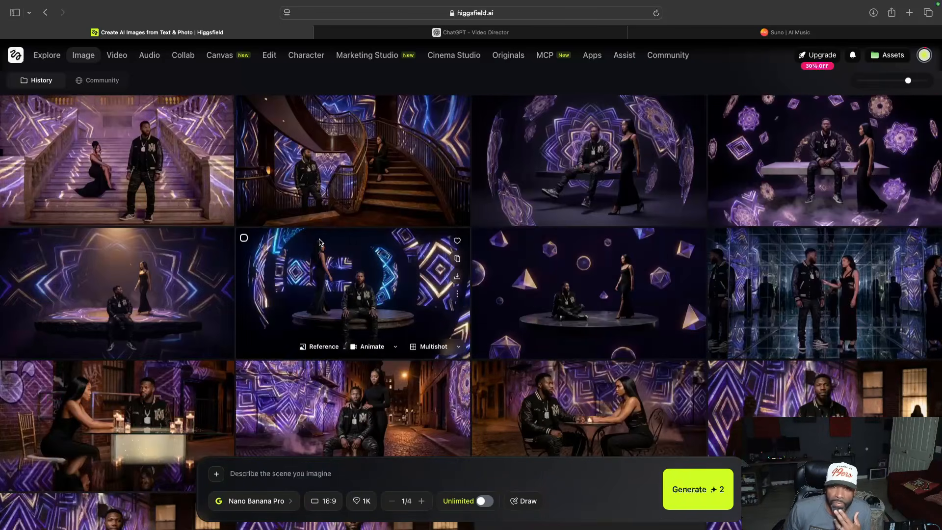
Compare the couple's street and staircase scenes with the woman's boutique, design studio, gym, car and office-front images.
scroll(319, 242, "down", 15)
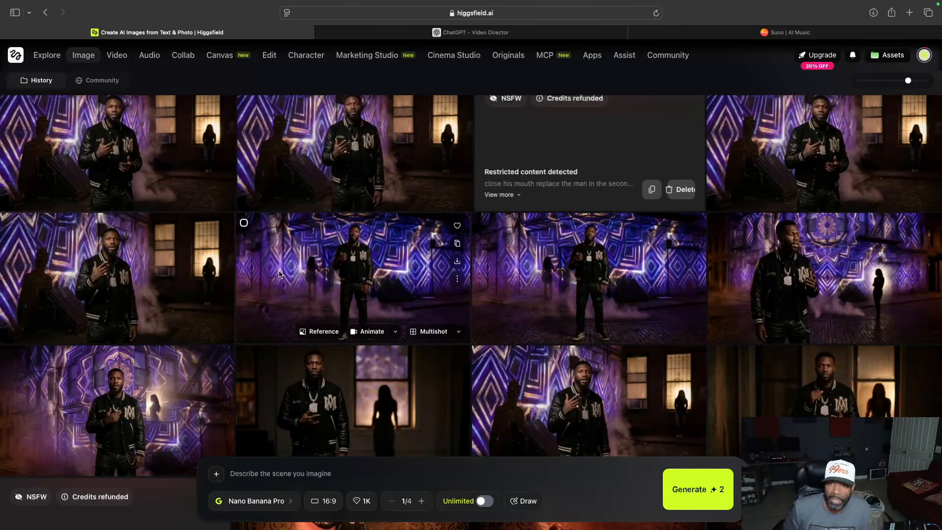
scroll(279, 275, "up", 5)
scroll(278, 265, "up", 5)
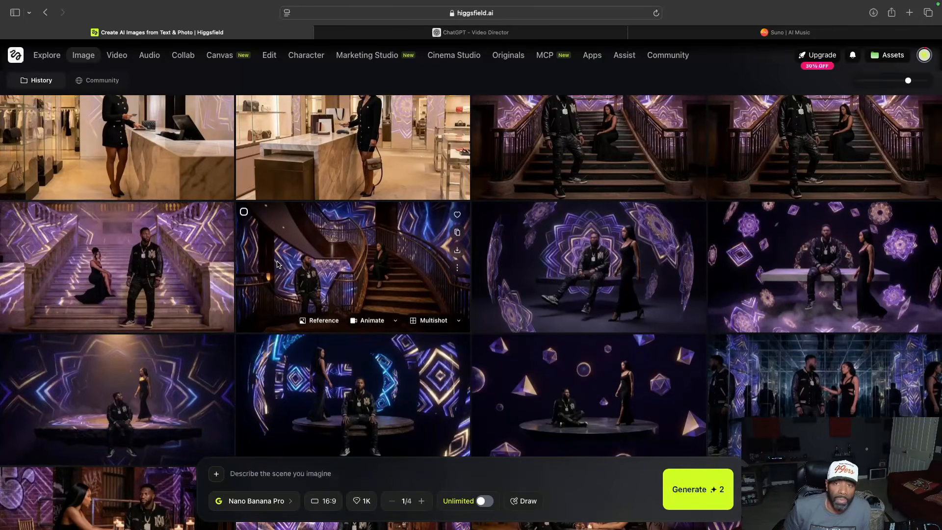
scroll(277, 265, "up", 5)
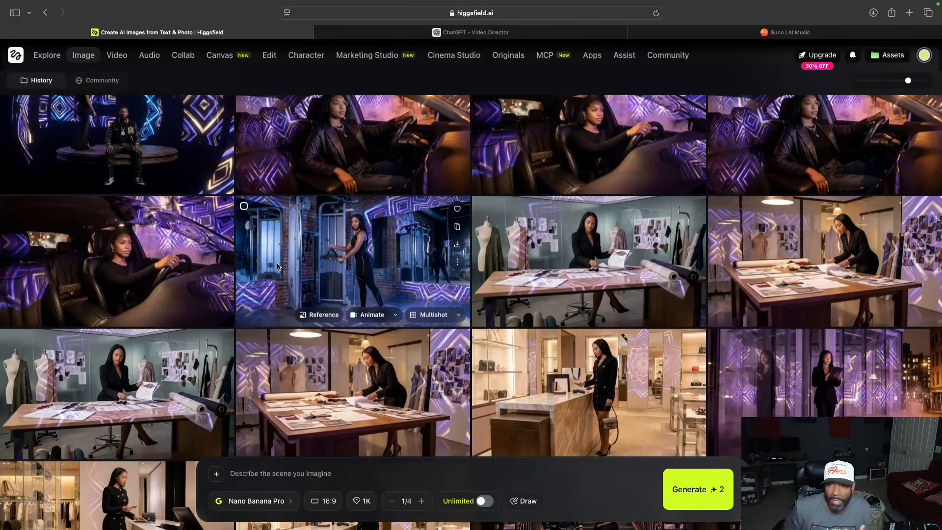
scroll(278, 265, "up", 5)
scroll(278, 265, "up", 5)
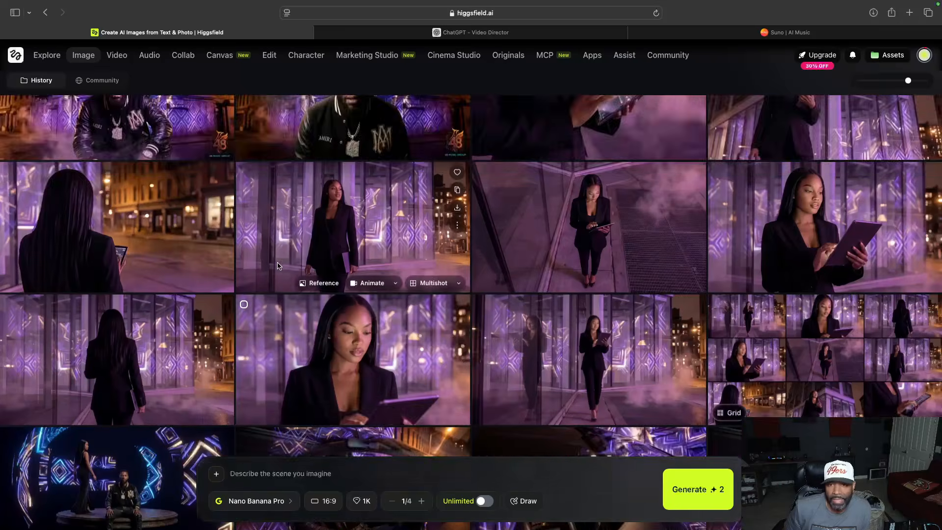
scroll(277, 265, "down", 5)
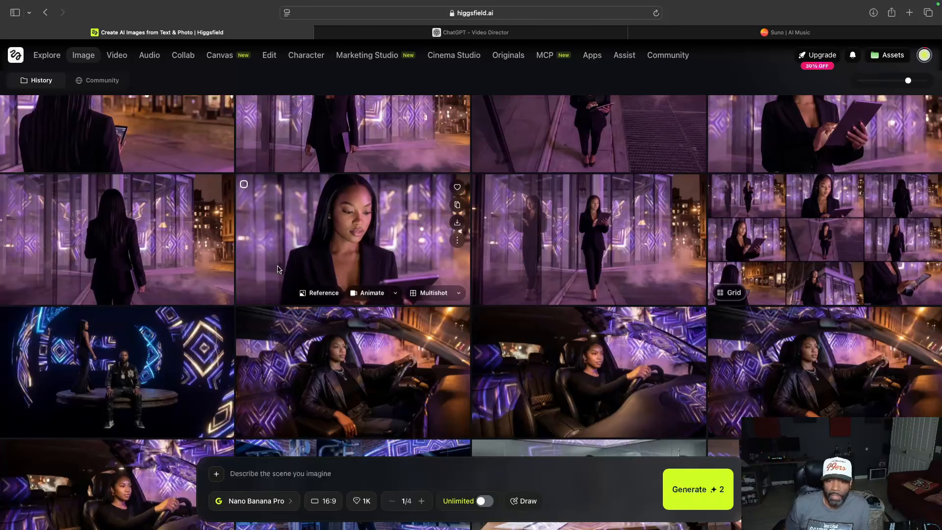
scroll(278, 255, "down", 3)
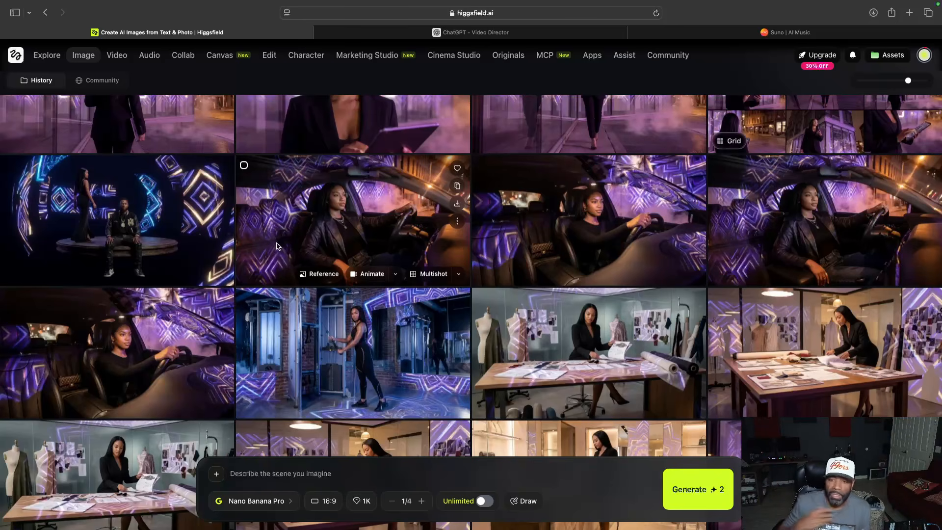
Insert a reference to the Ashley2.0 element in the image prompt.
left_click(267, 478)
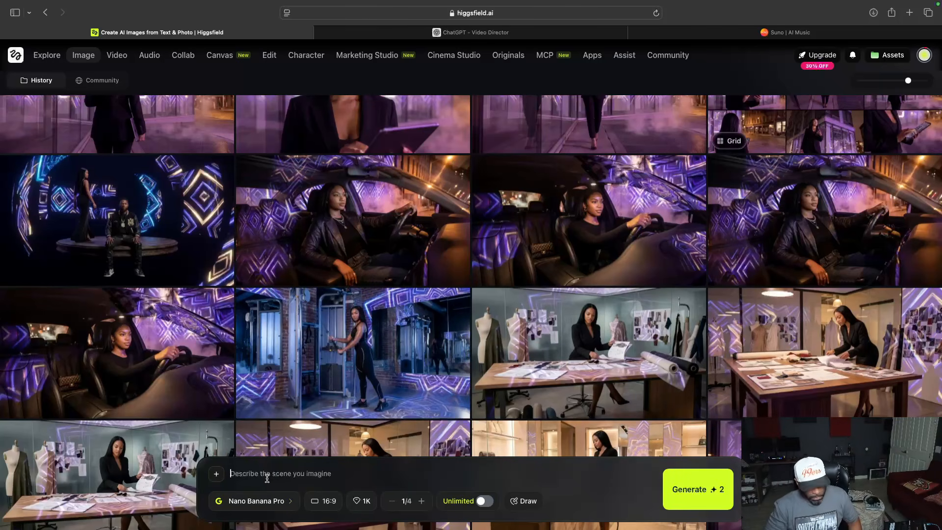
type("@")
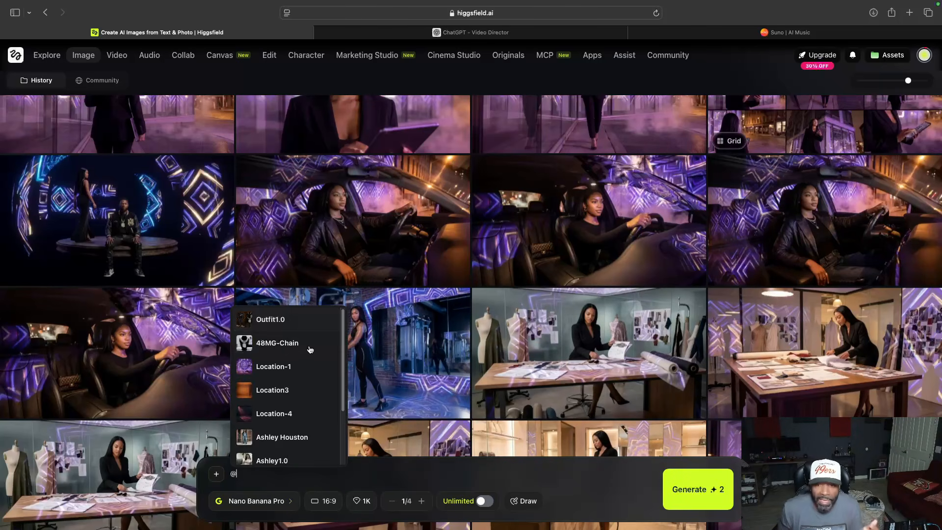
scroll(290, 391, "down", 1)
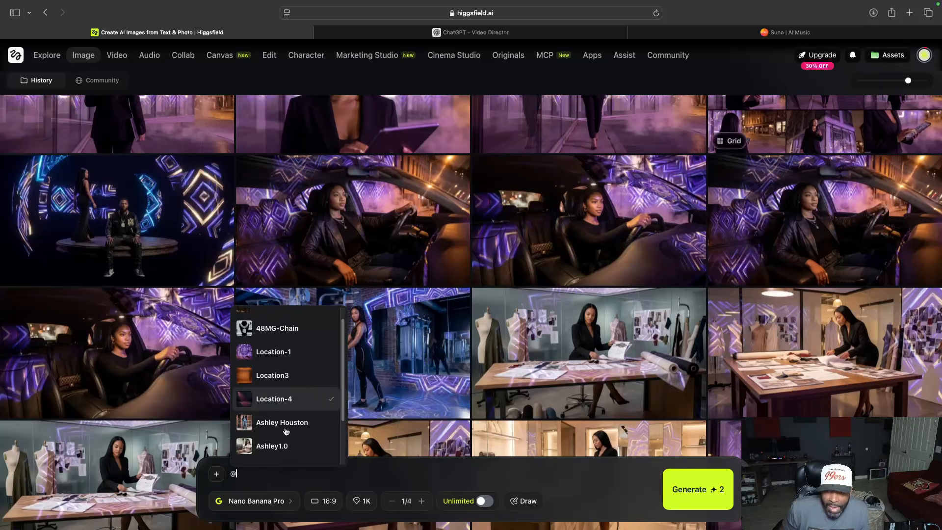
scroll(262, 415, "down", 4)
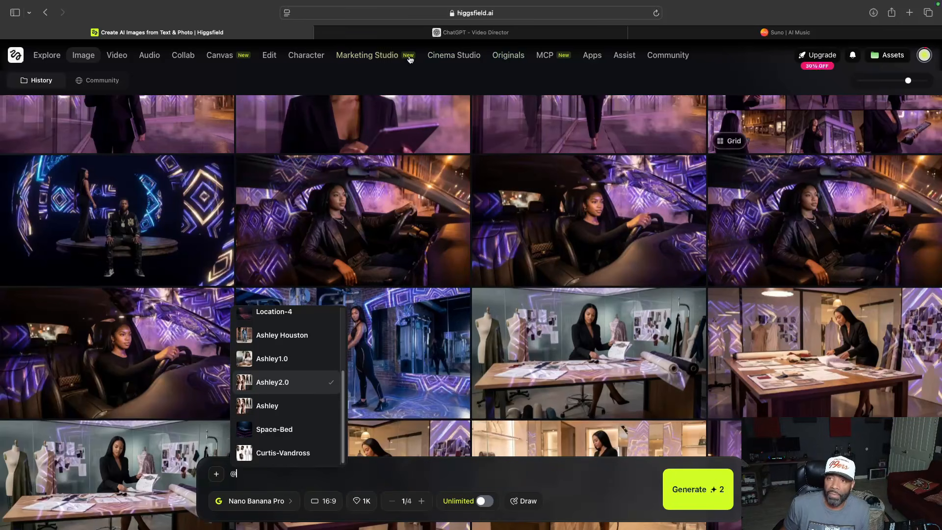
View the saved characters on the Character page and return to the image generation page.
left_click(318, 56)
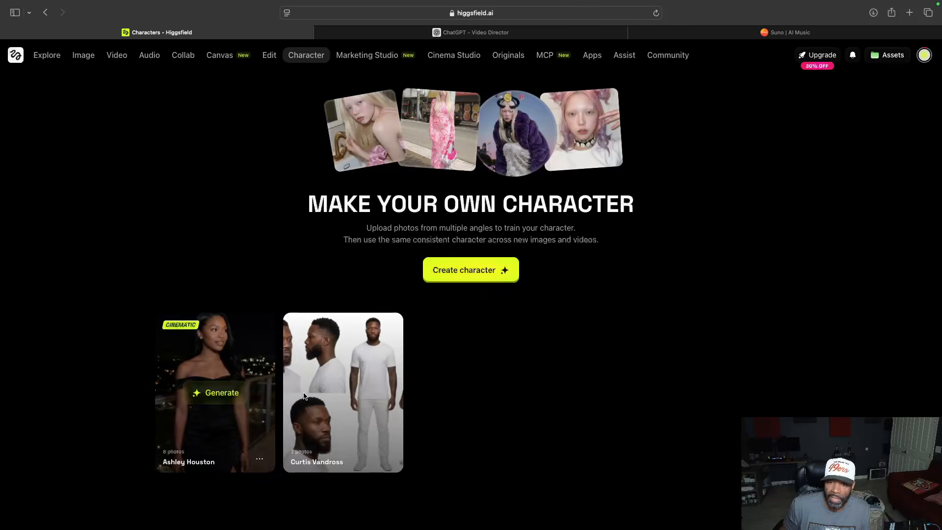
left_click(81, 57)
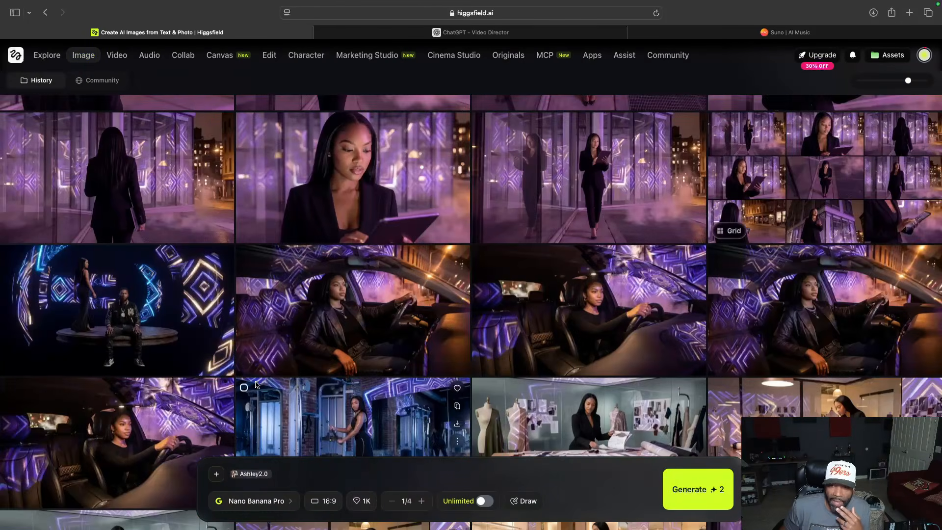
Review the earlier car, staircase, stage and performance images, viewing the man's fire escape image with the window silhouette in full.
scroll(255, 384, "down", 3)
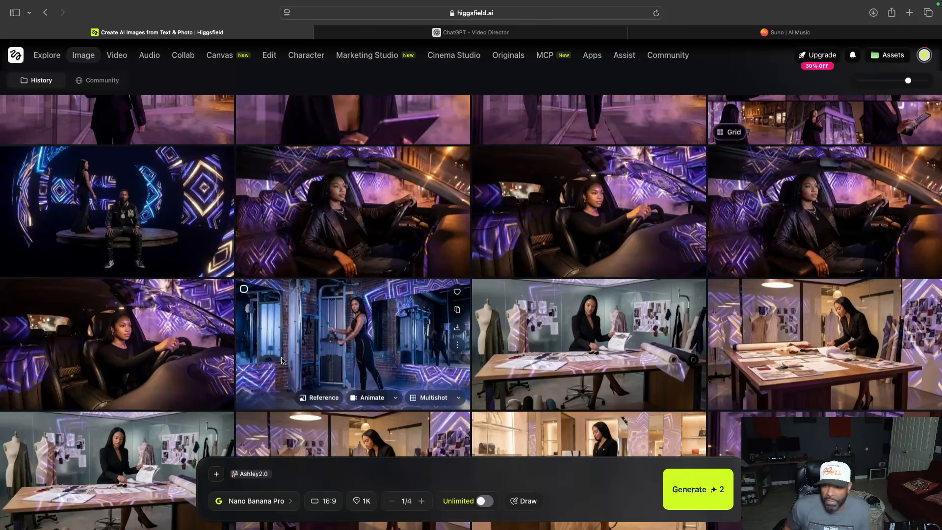
scroll(398, 381, "down", 15)
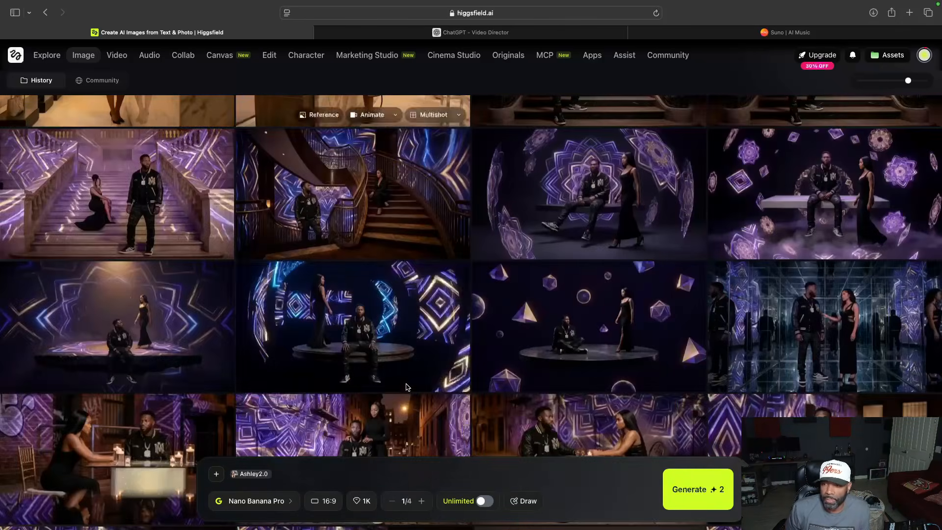
scroll(407, 388, "down", 20)
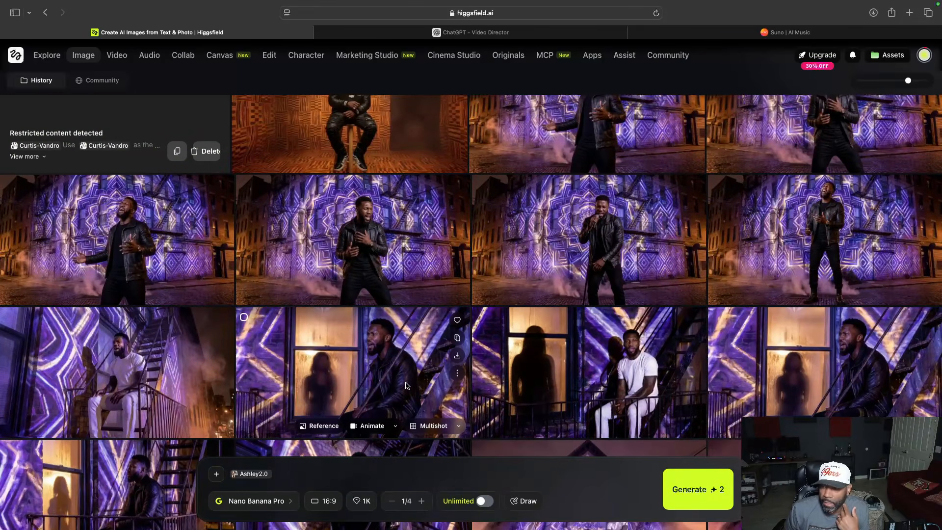
scroll(407, 385, "down", 3)
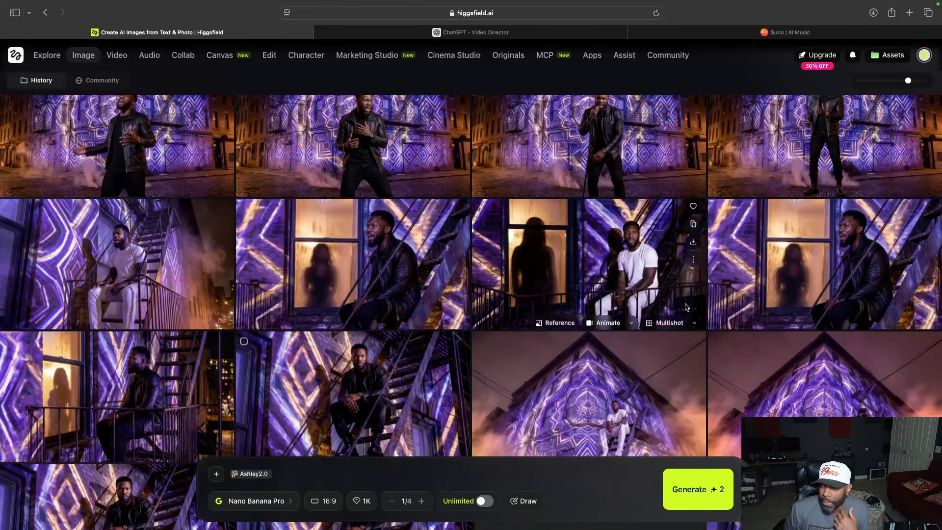
left_click(812, 263)
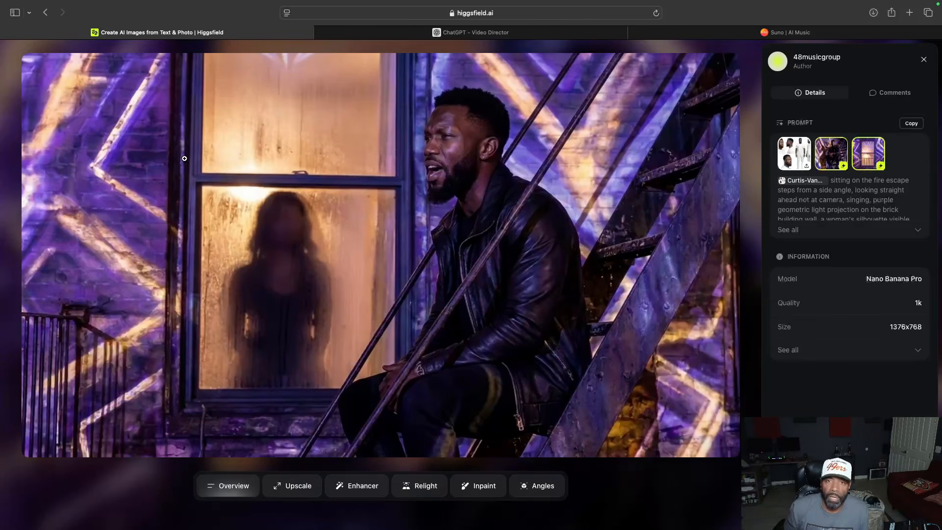
left_click(924, 59)
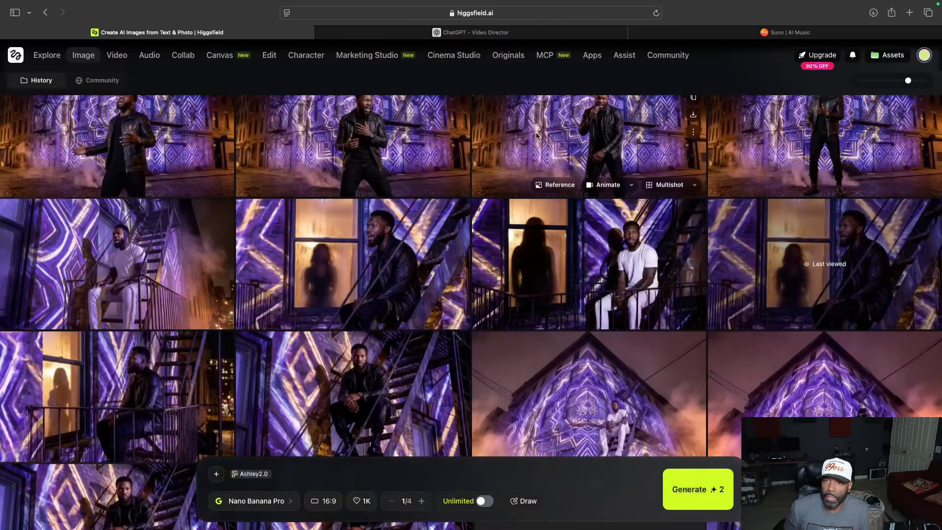
View the generated video history and play the clip of the man singing on the fire escape.
scroll(423, 237, "down", 10)
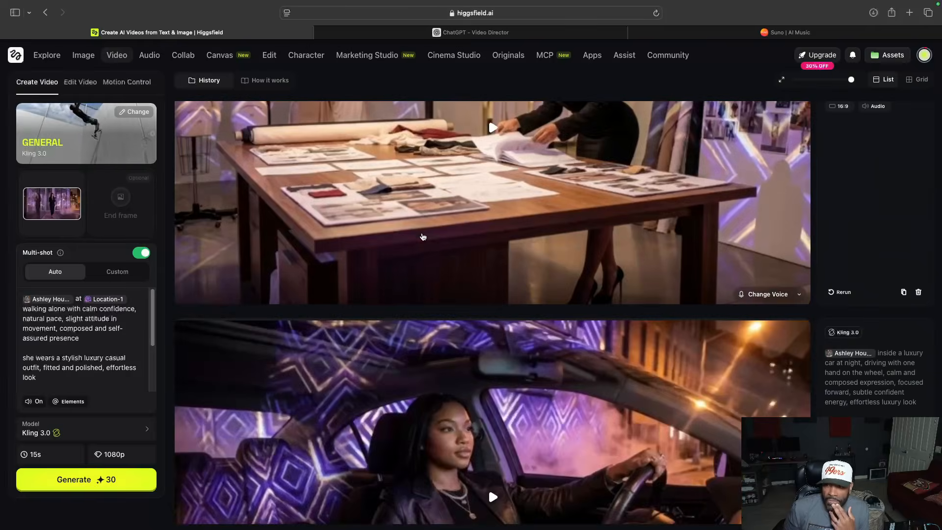
scroll(427, 245, "down", 10)
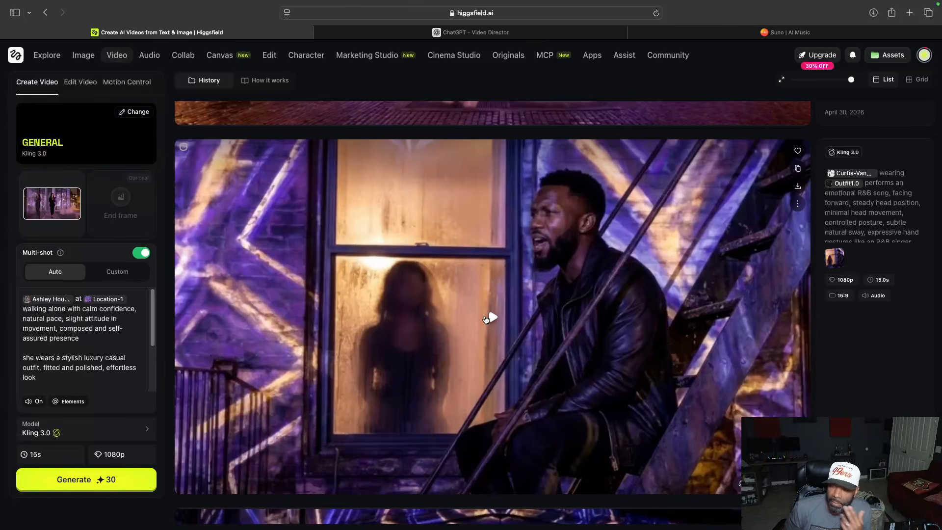
left_click(486, 319)
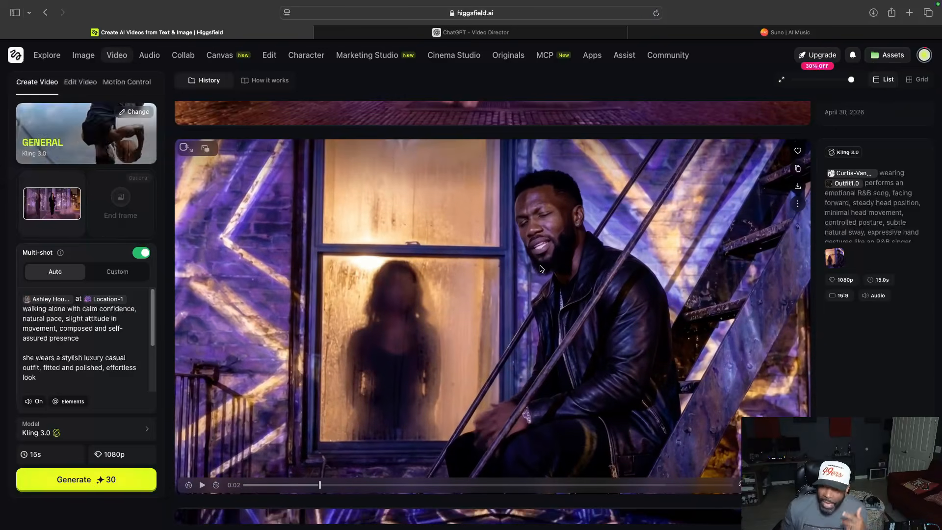
Examine the other generated videos, from the street performance and the woman's office-front walk to the car and couple's stage scenes.
scroll(536, 273, "down", 2)
scroll(536, 273, "down", 7)
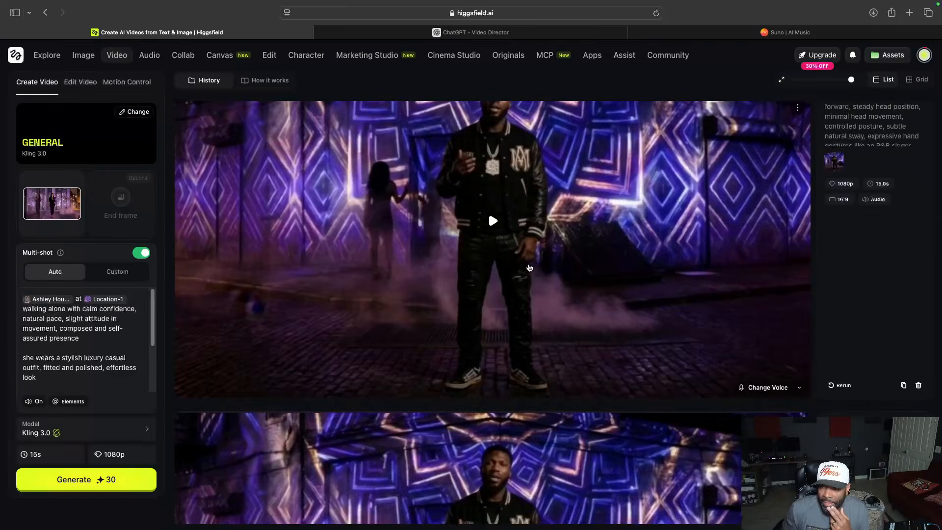
scroll(491, 249, "up", 2)
scroll(491, 249, "down", 5)
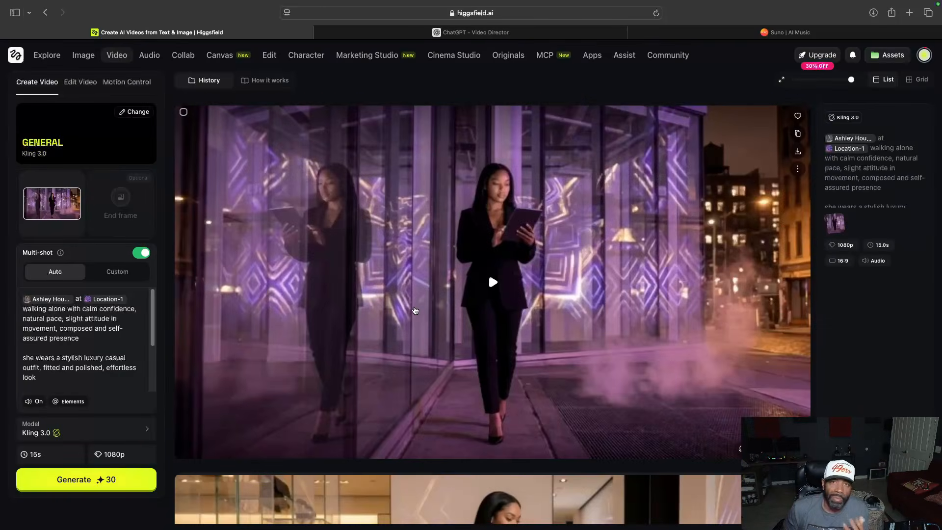
scroll(415, 310, "down", 8)
scroll(414, 310, "down", 5)
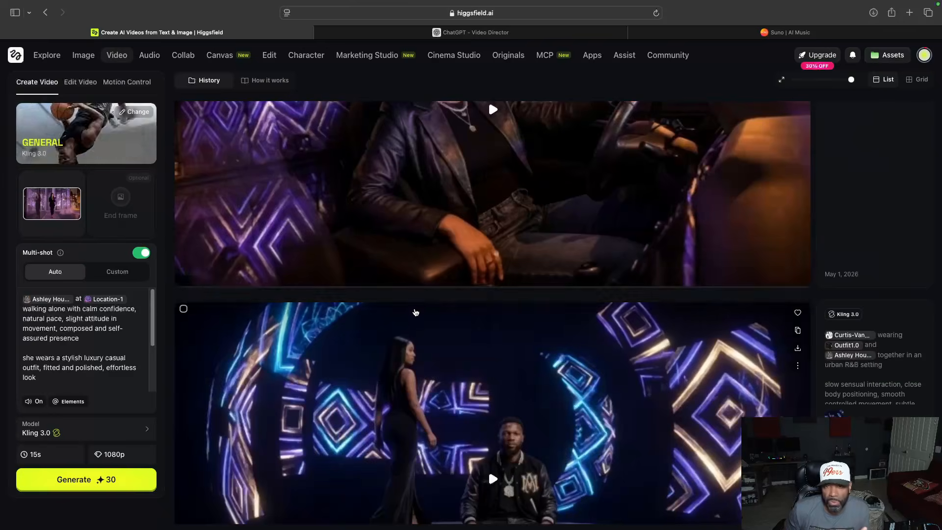
scroll(415, 310, "down", 4)
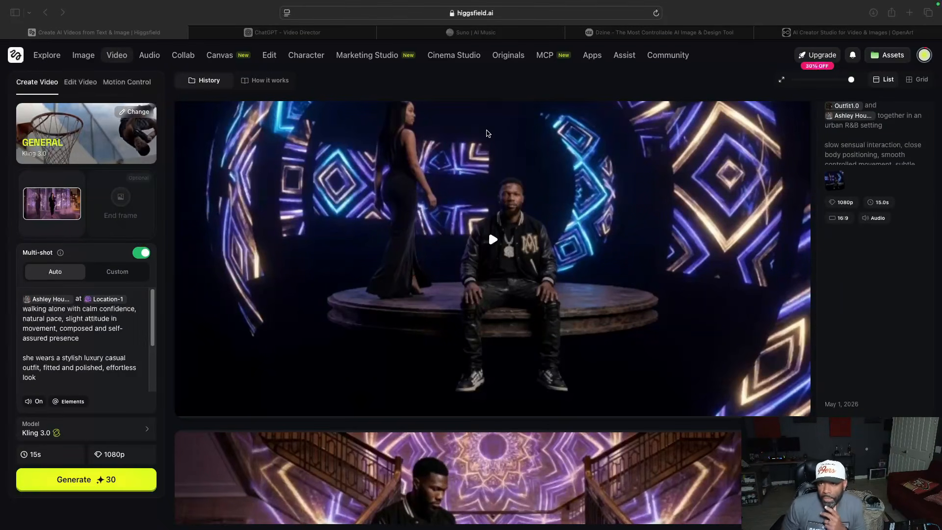
Switch to Dzine and open its Lip-Sync tool from the AI tools collection.
left_click(692, 33)
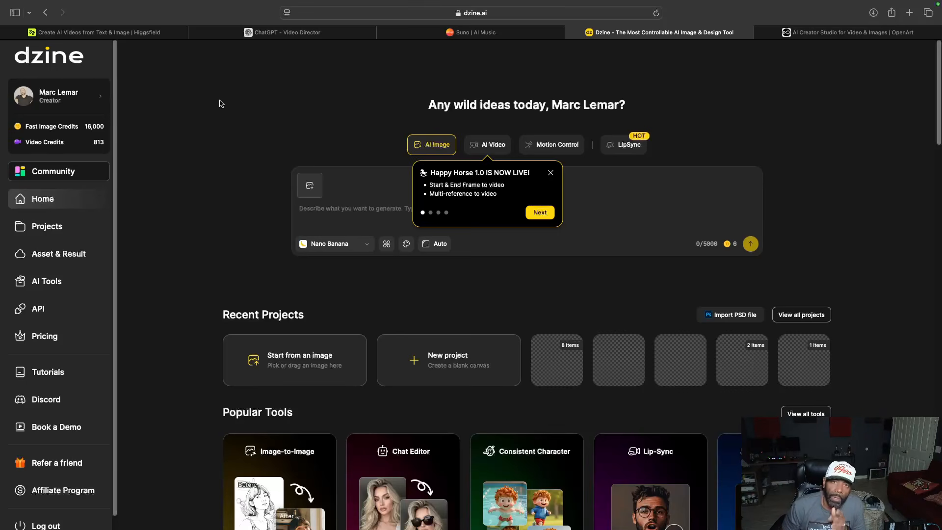
scroll(220, 103, "down", 1)
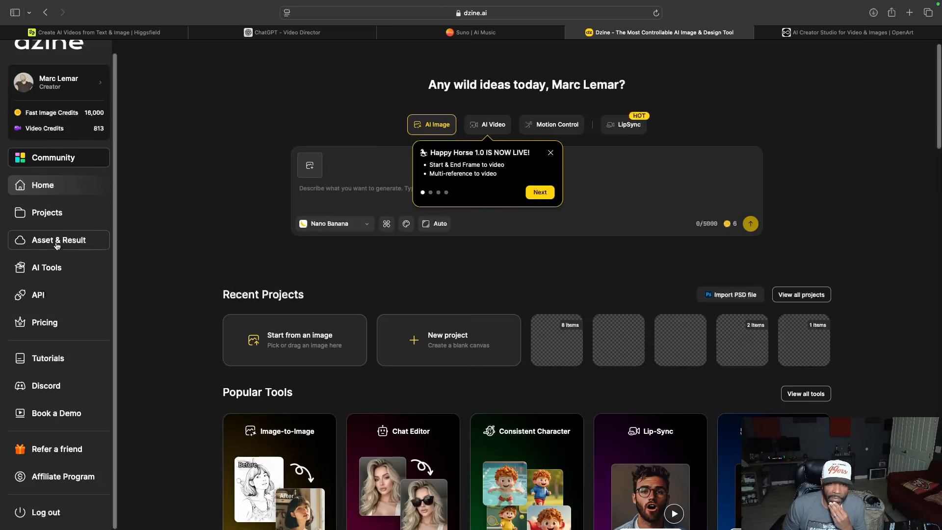
left_click(53, 268)
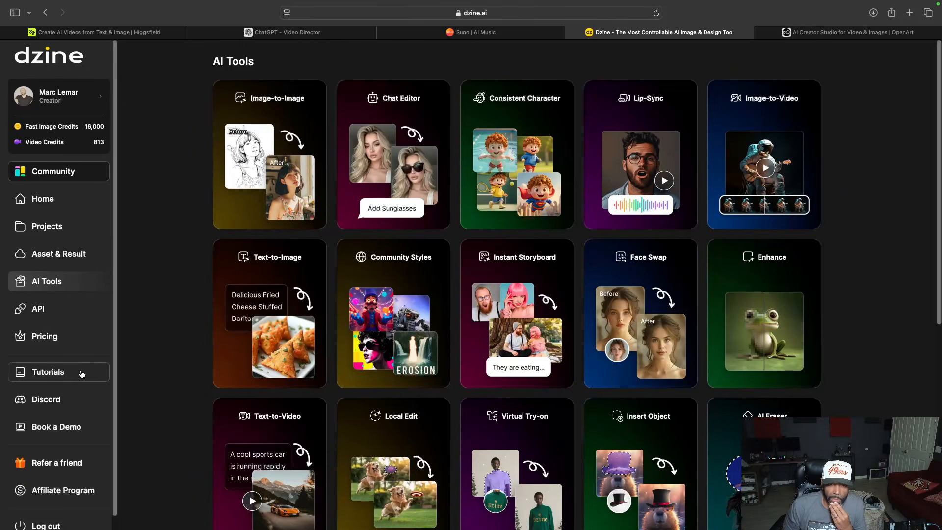
left_click(652, 124)
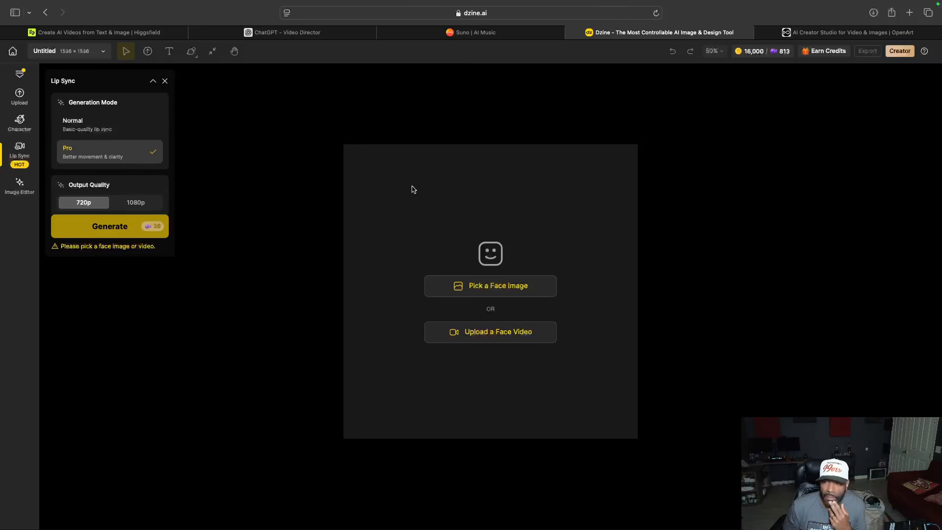
Upload the man's fire escape video from the MLG drive as the face video and pick his face for lip syncing.
left_click(469, 334)
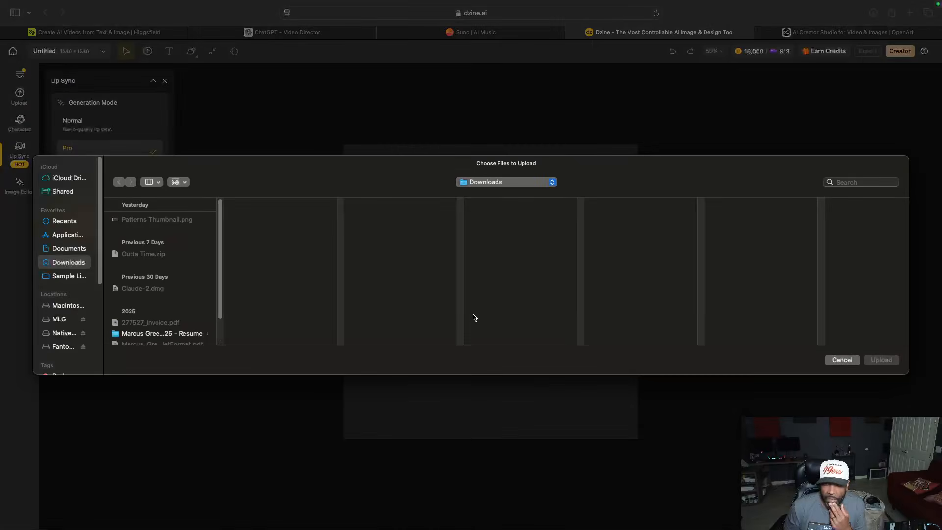
left_click(58, 319)
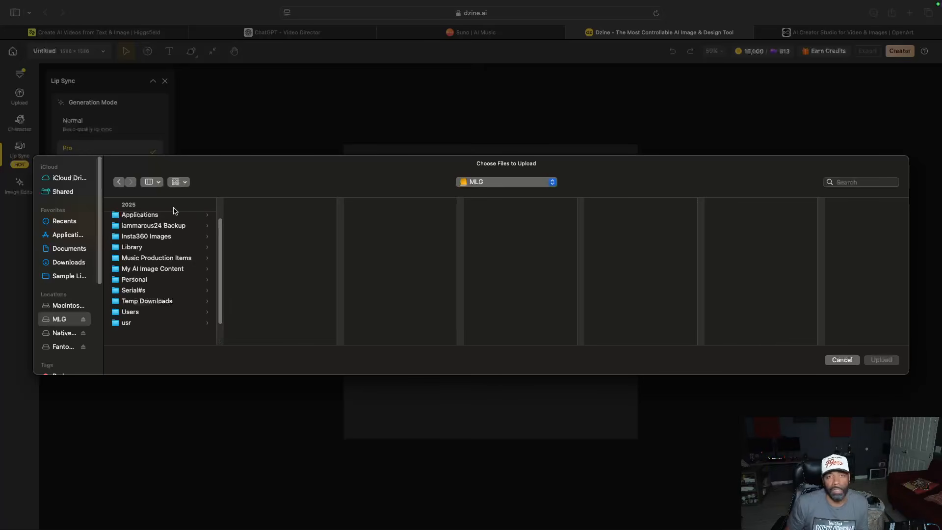
key("Escape")
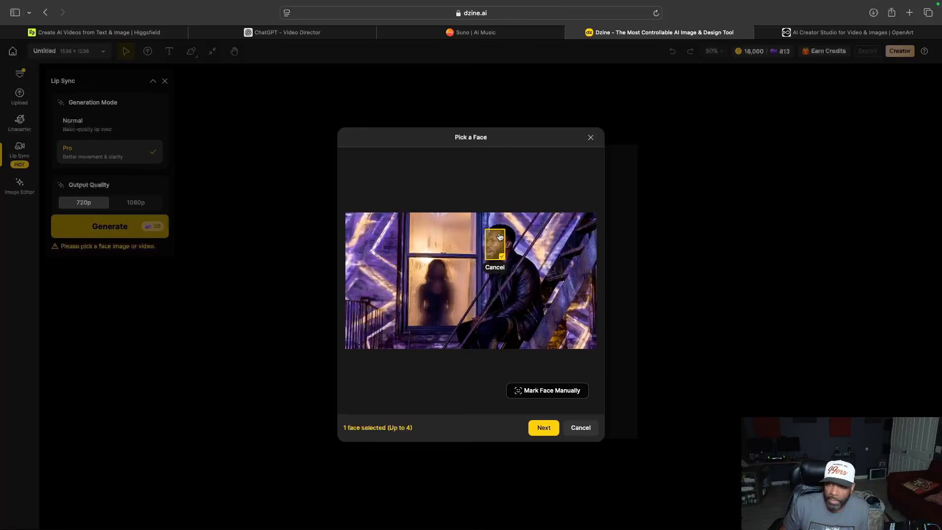
left_click(542, 430)
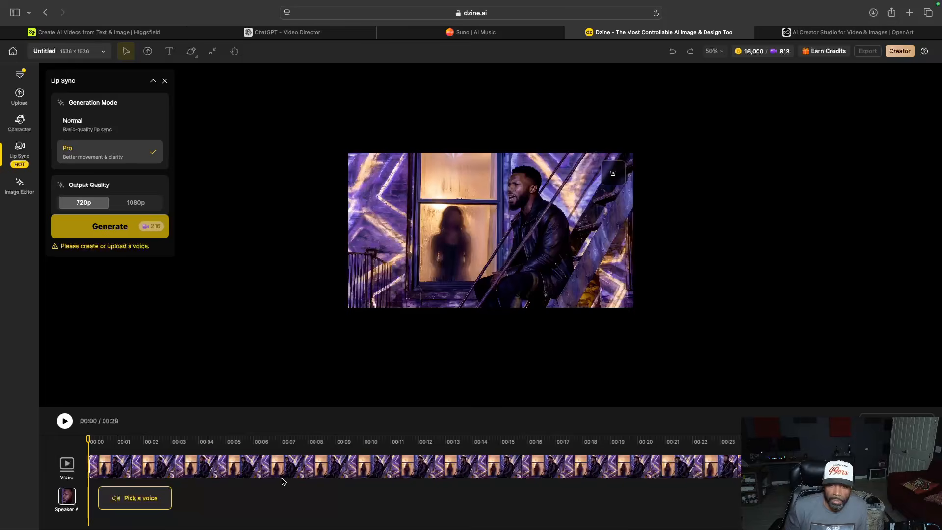
Upload an audio file as Speaker A's voice and align it with the start of the video on the timeline.
left_click(155, 501)
left_click(552, 154)
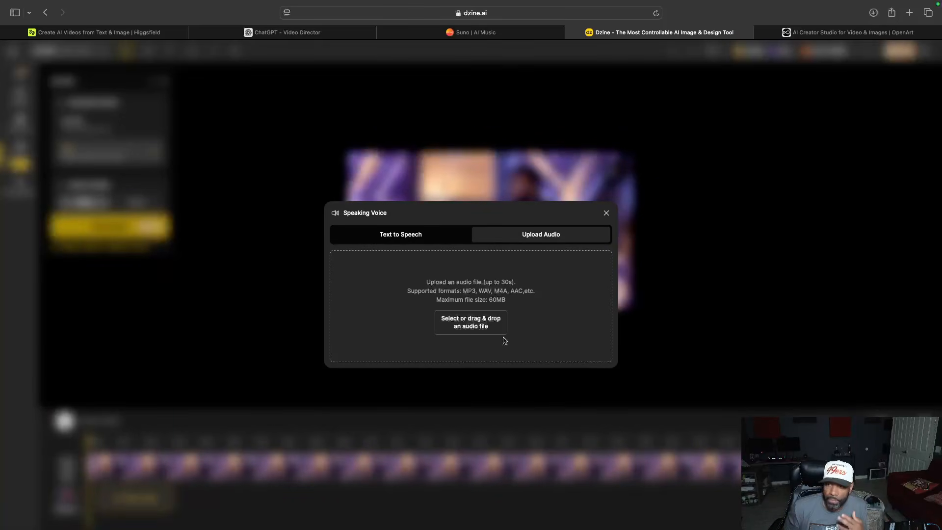
left_click(493, 324)
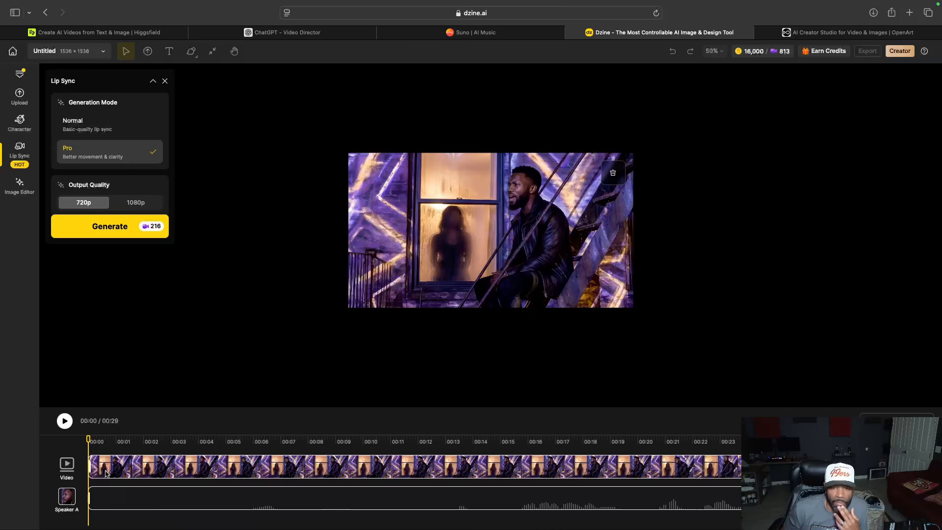
left_click_drag(114, 501, 112, 500)
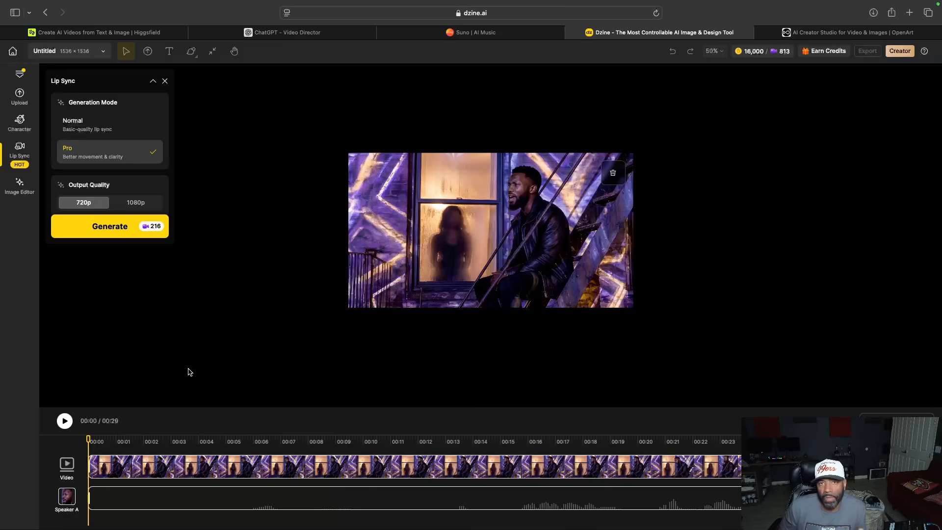
left_click_drag(128, 502, 132, 502)
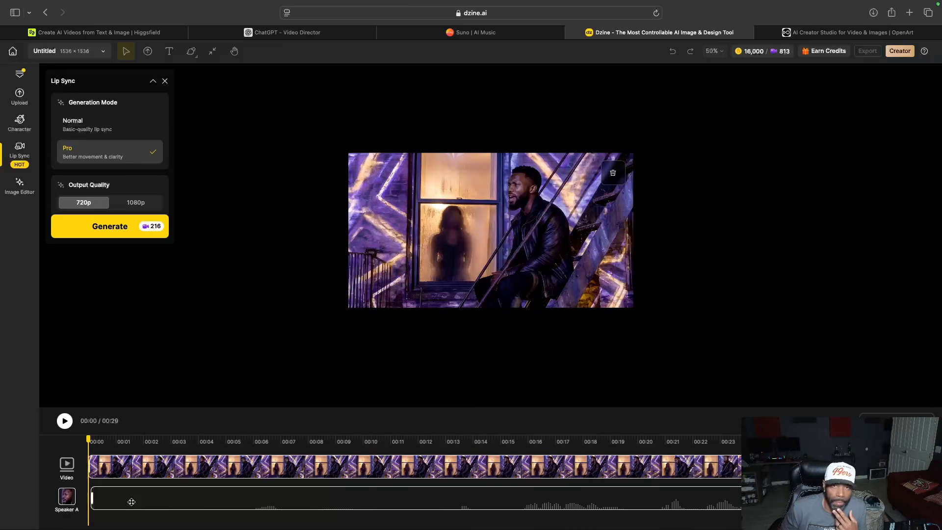
left_click_drag(131, 502, 129, 502)
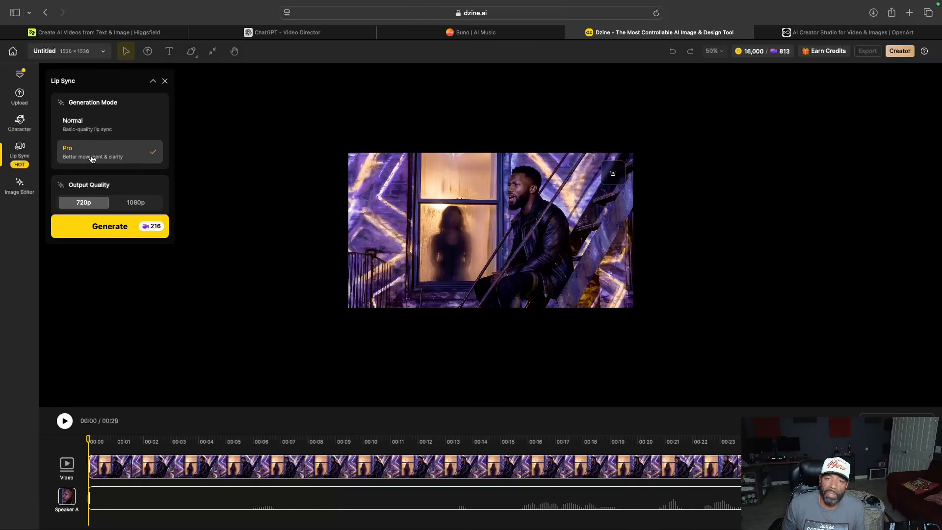
Set the lip sync output quality to 1080p and generate the video.
left_click(129, 204)
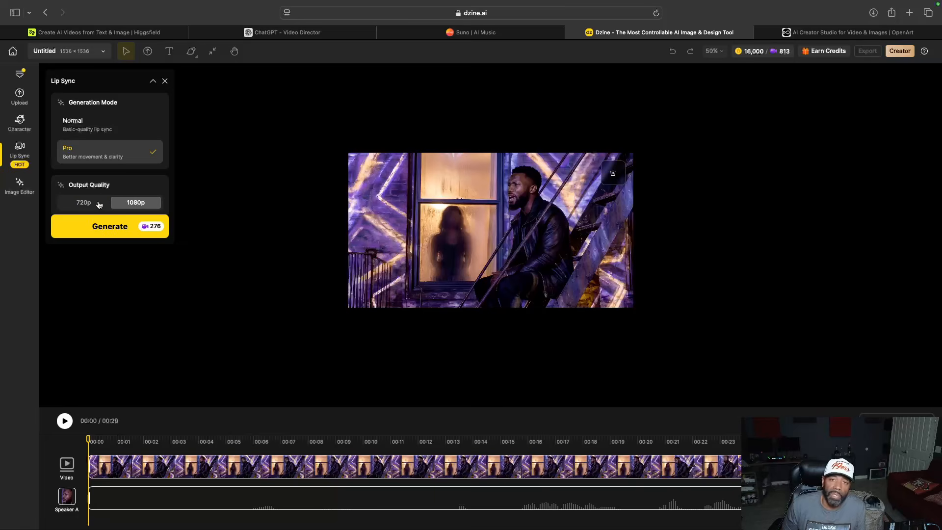
left_click(136, 231)
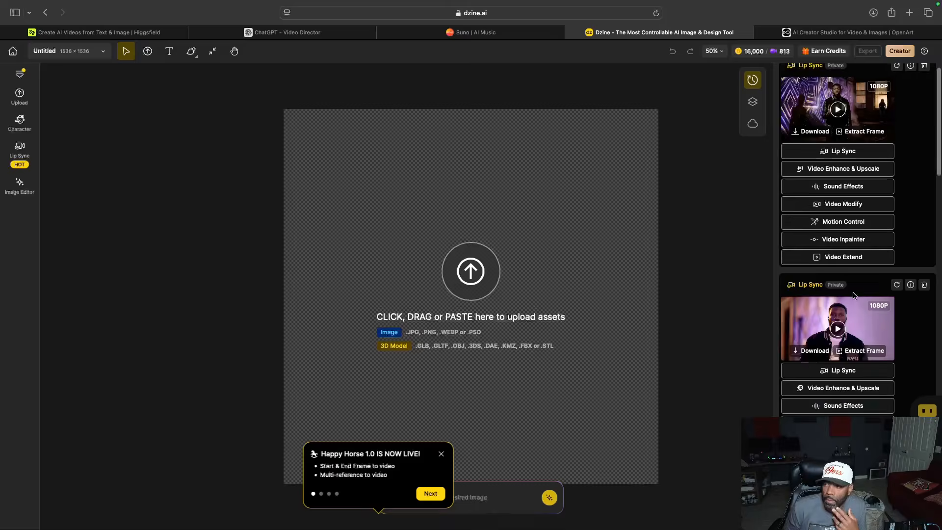
Look through the finished lip sync results and play the man's fire escape video.
scroll(855, 296, "down", 2)
scroll(854, 296, "down", 3)
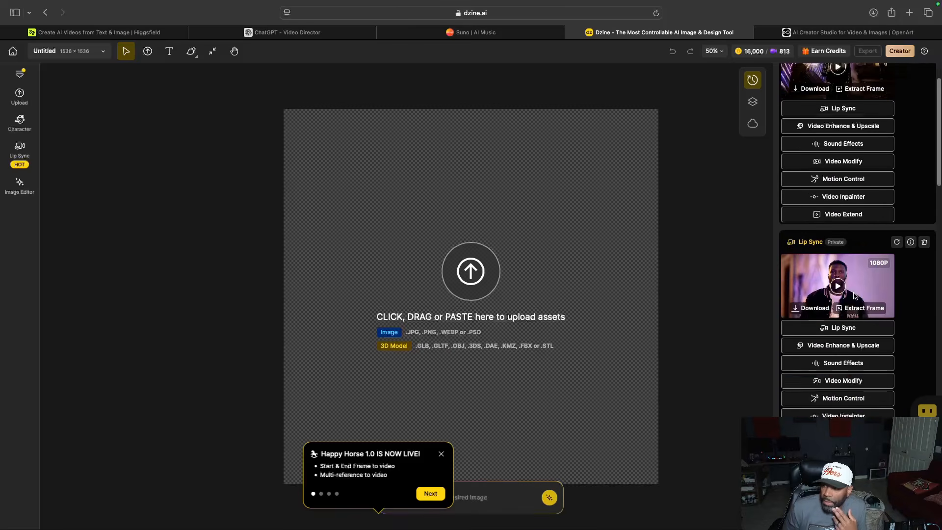
left_click(849, 290)
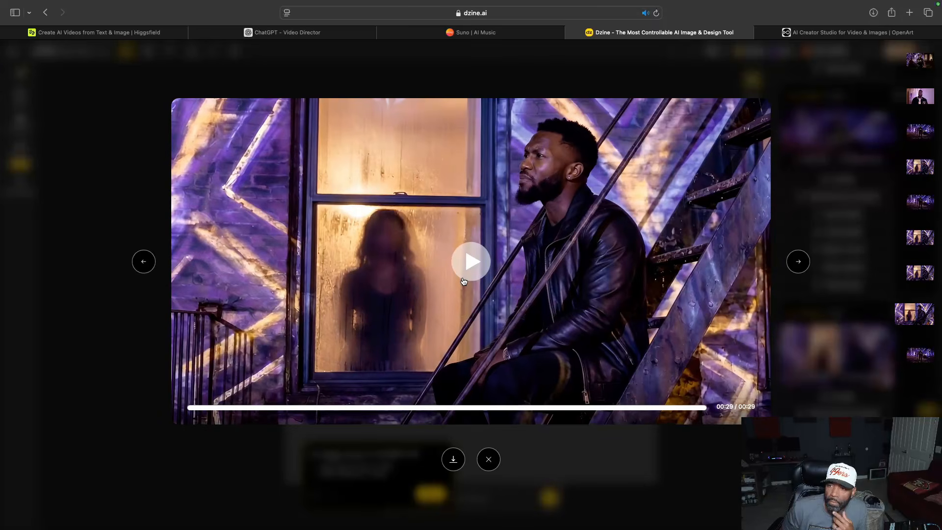
left_click(489, 453)
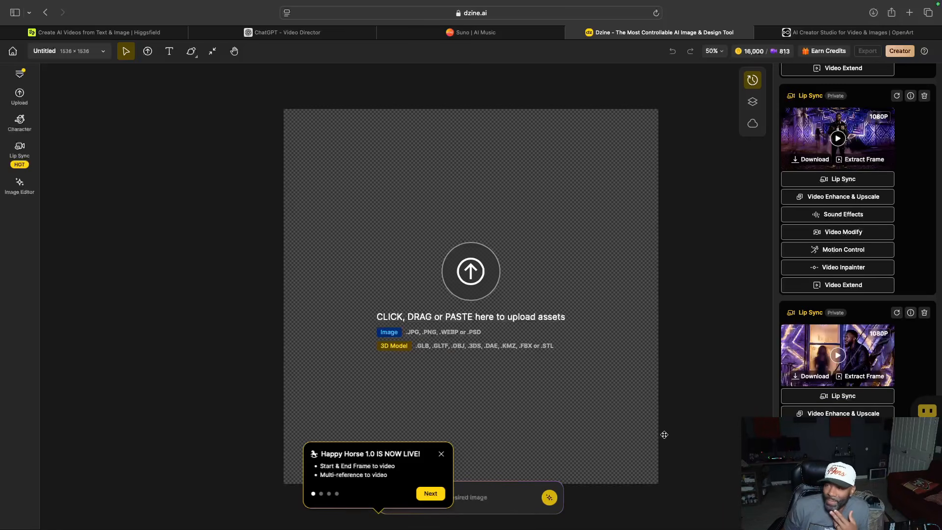
scroll(873, 366, "up", 1)
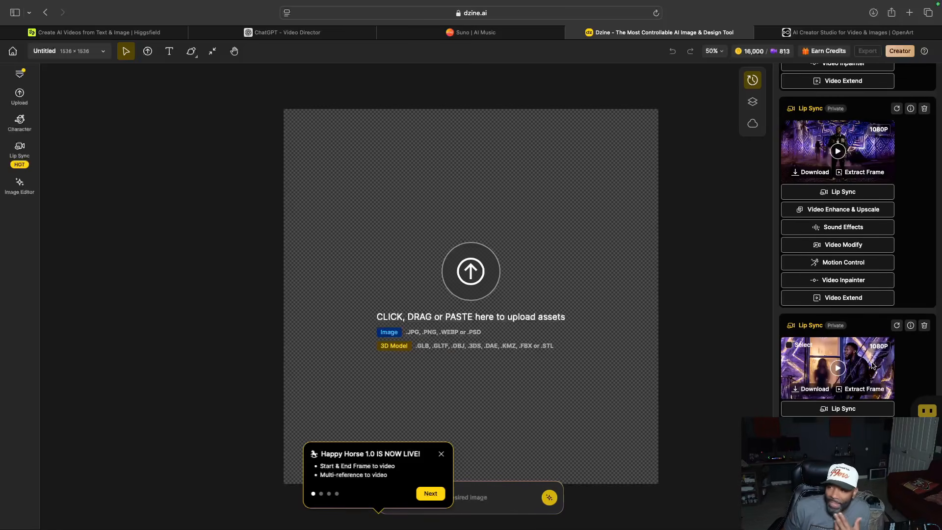
scroll(853, 334, "down", 3)
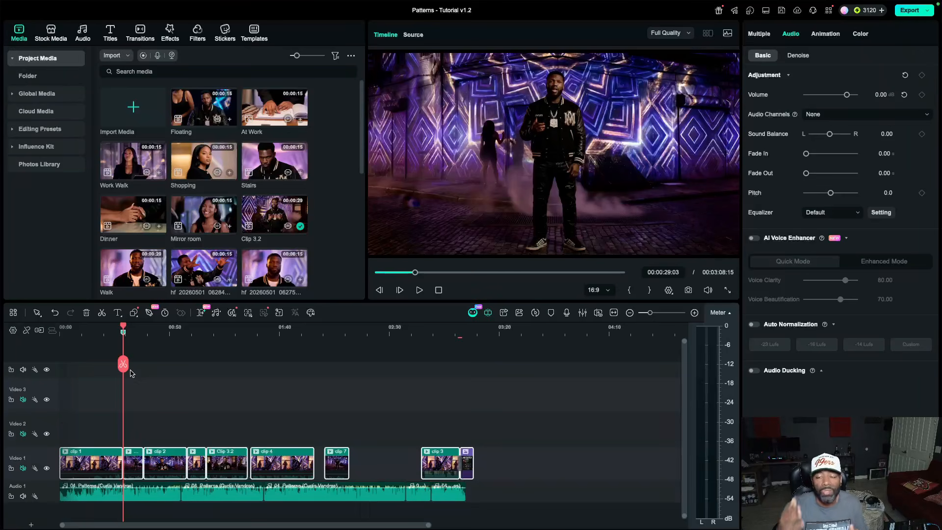
Switch to the Patterns - Tutorial v1.2 project in Filmora and inspect the gap between clip 7 and clip 3 on Video 1.
left_click(403, 464)
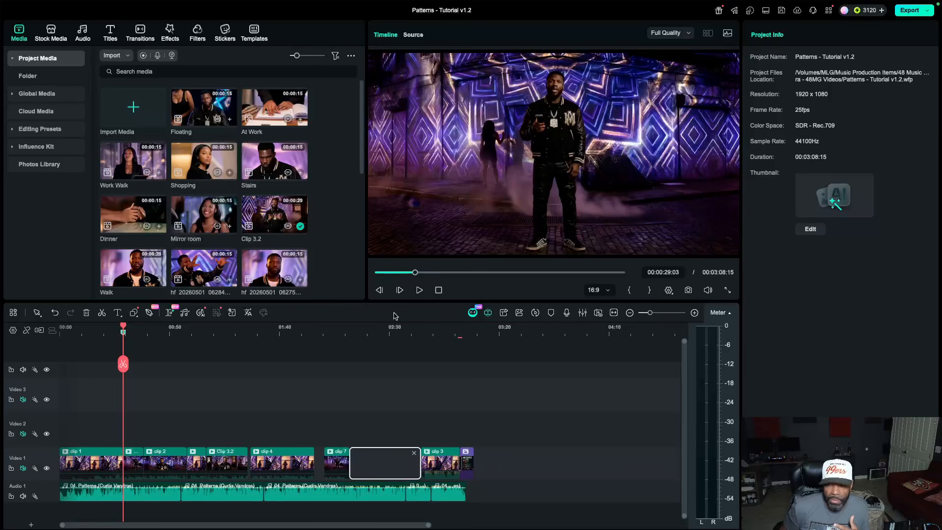
left_click(484, 463)
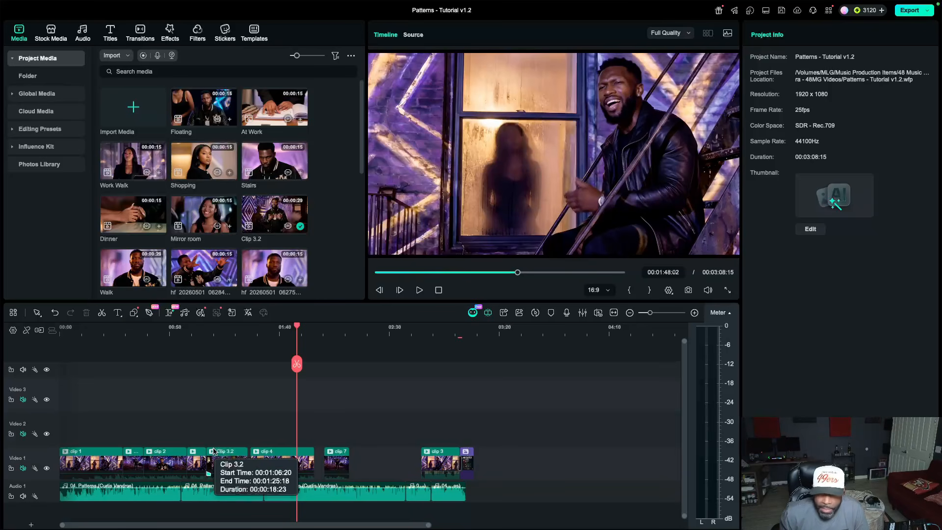
Play clip 1 on the timeline from 00:00:04:17 to review the opening, and return the playhead near the start.
left_click(69, 333)
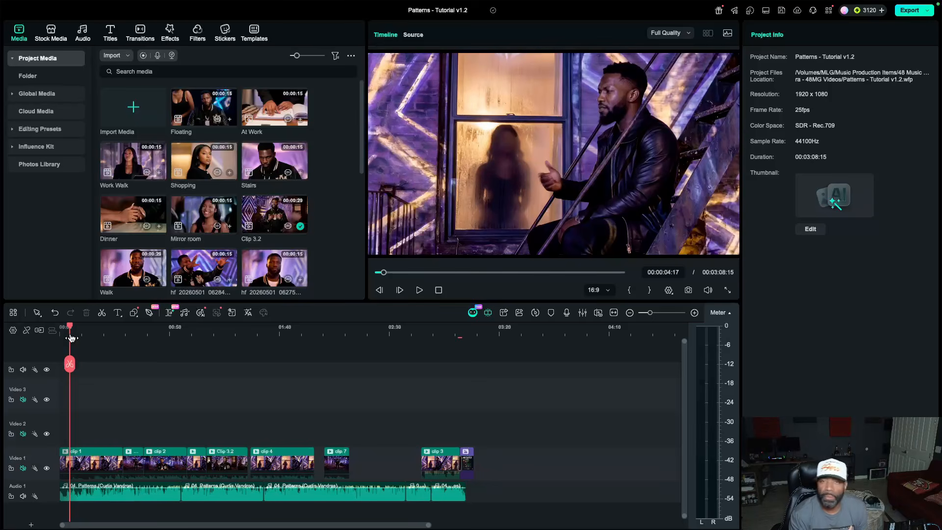
key("space")
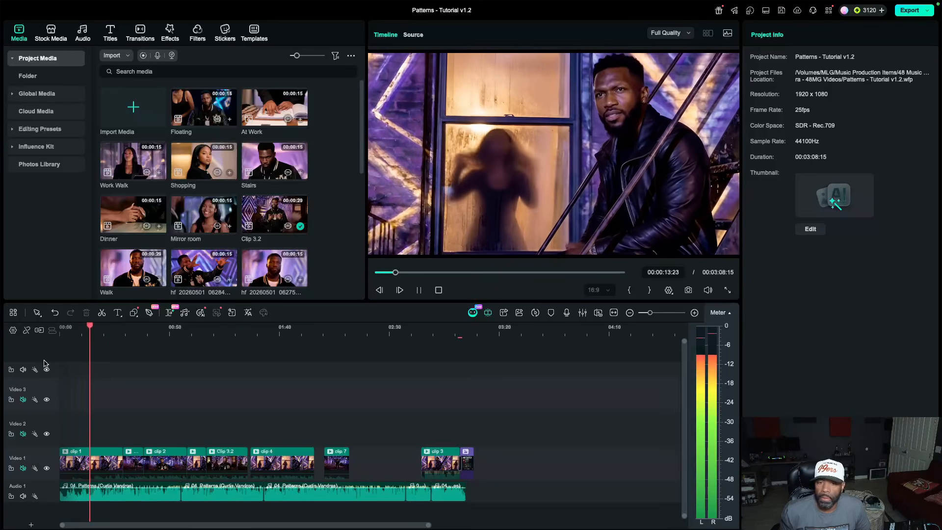
key("space")
left_click(70, 333)
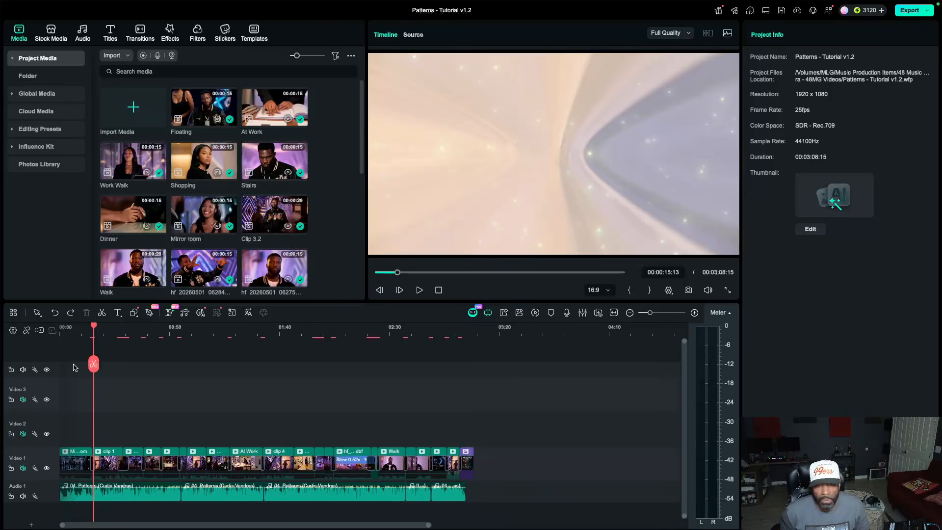
Play the filled timeline from its beginning to review the mirror room opening and the cut into clip 1.
left_click(65, 335)
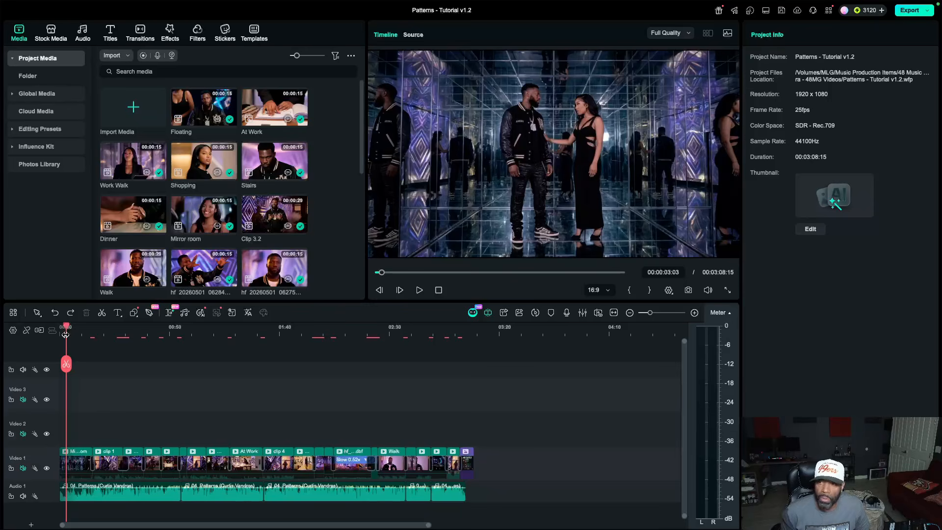
key("Left")
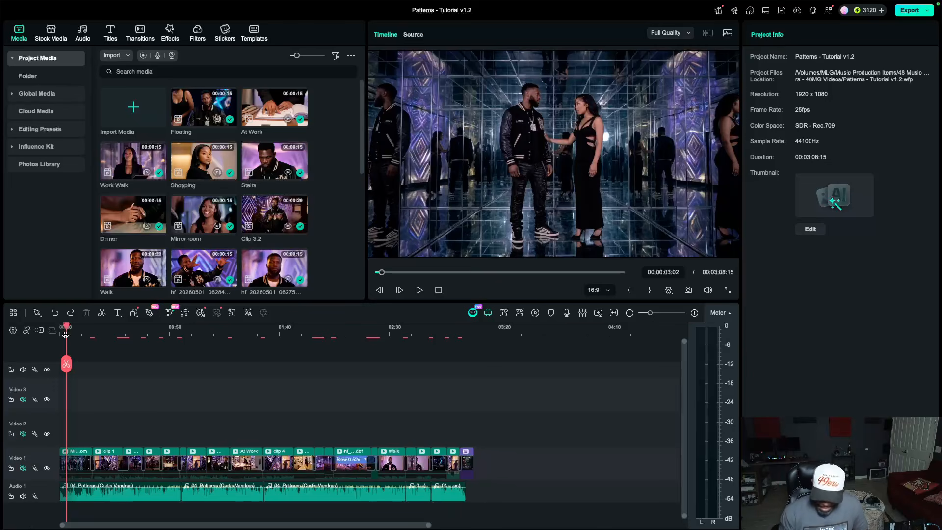
left_click_drag(65, 335, 61, 334)
key("space")
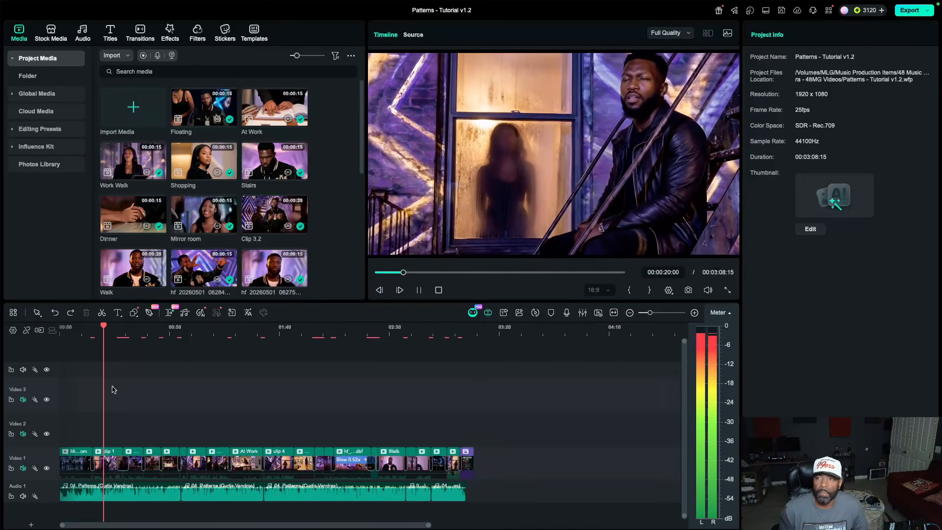
key("space")
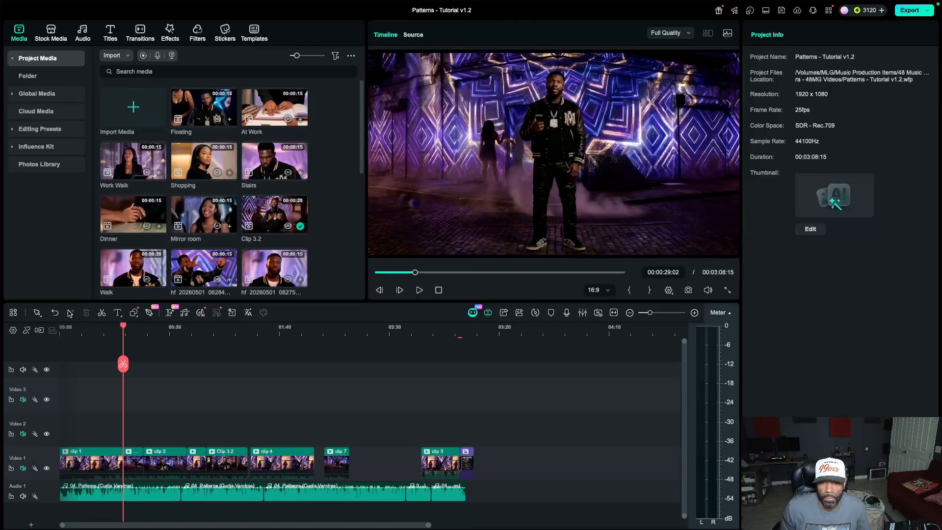
Add a timeline marker at 00:00:29:02, where clip 1 ends, and move the playhead to 00:00:23:17.
key("m")
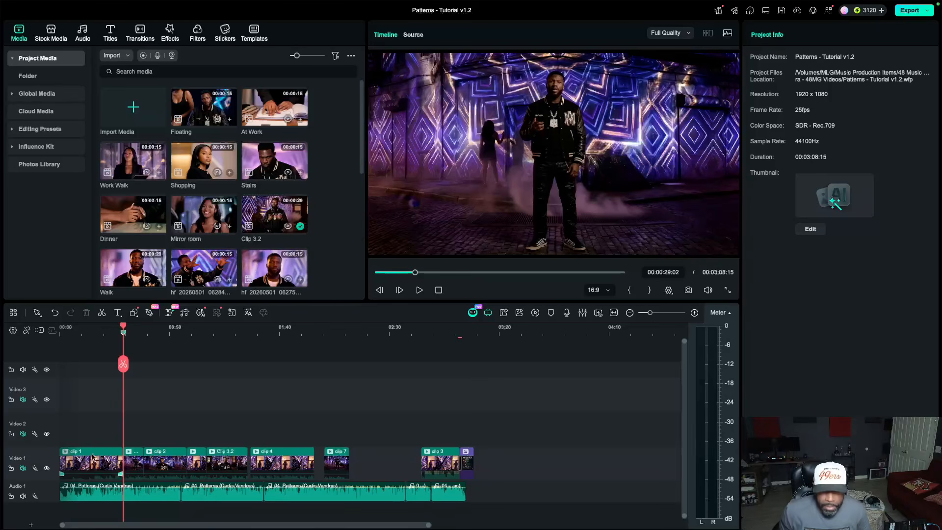
left_click(139, 332)
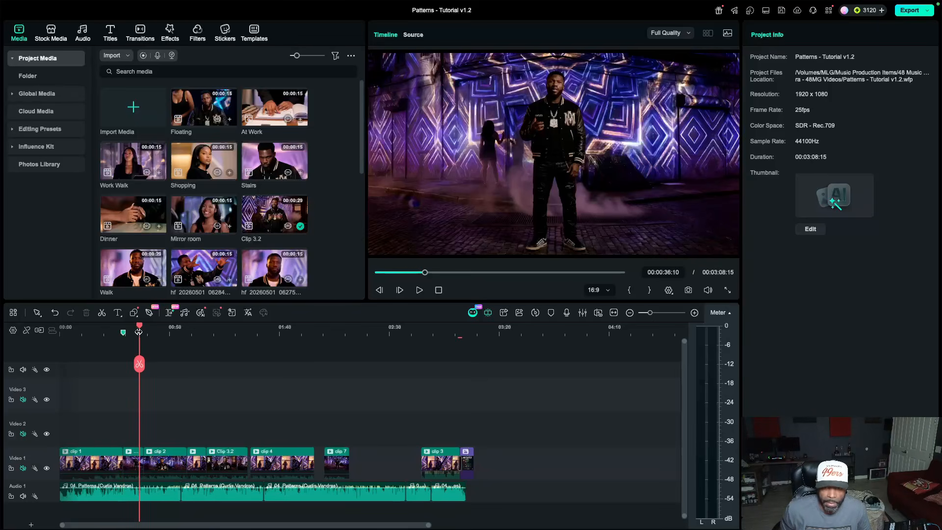
left_click(111, 333)
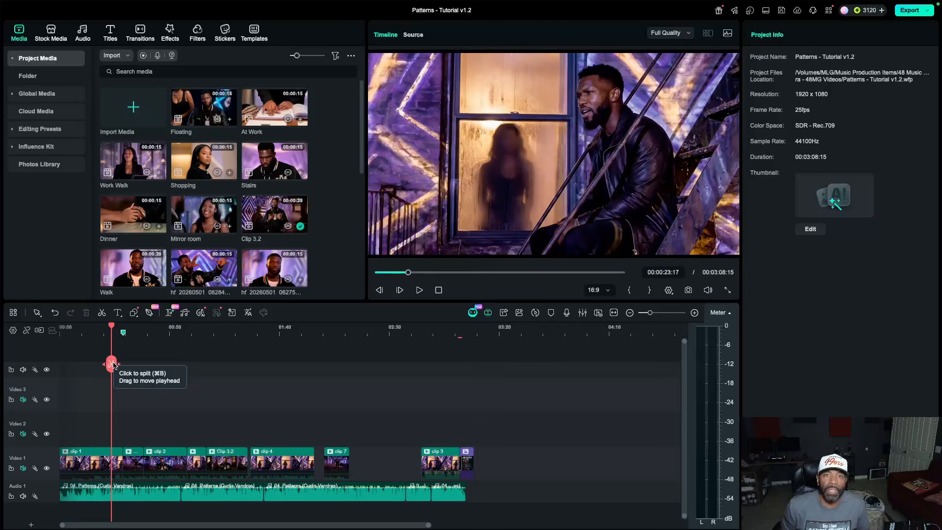
Undo the recent timeline edits one after another to restore the removed B-roll clips, including At Work, on Video 1.
left_click(54, 315)
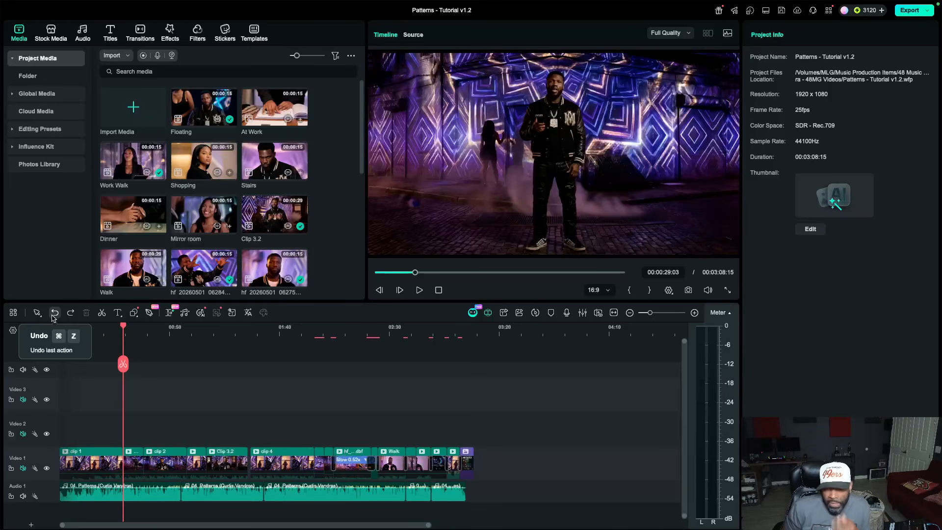
left_click(56, 314)
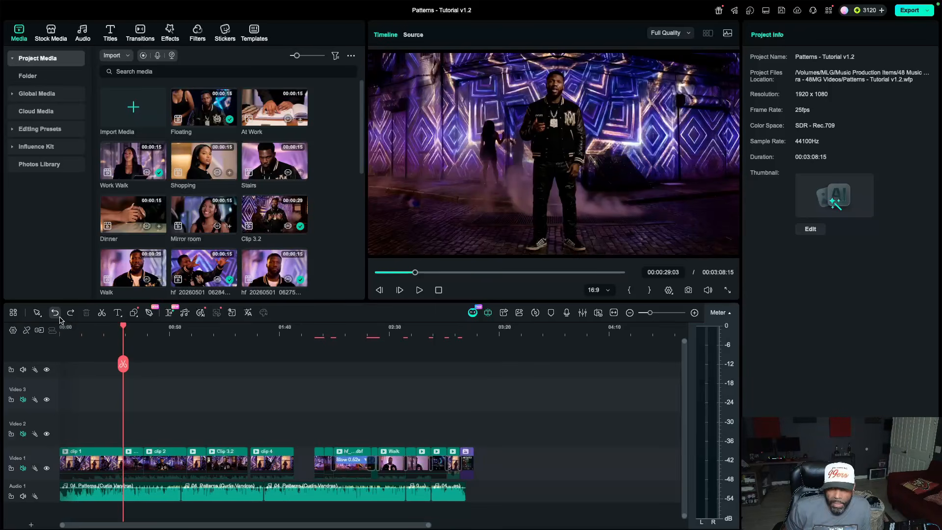
left_click(55, 314)
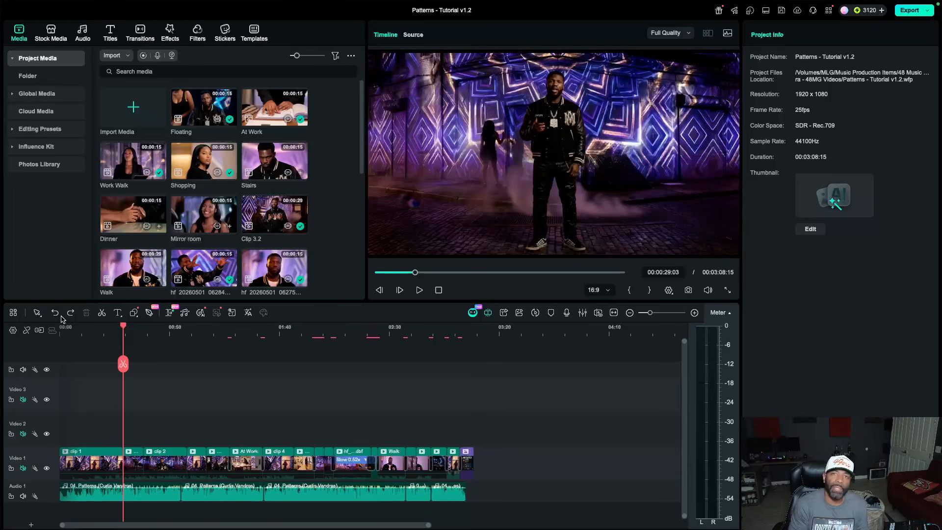